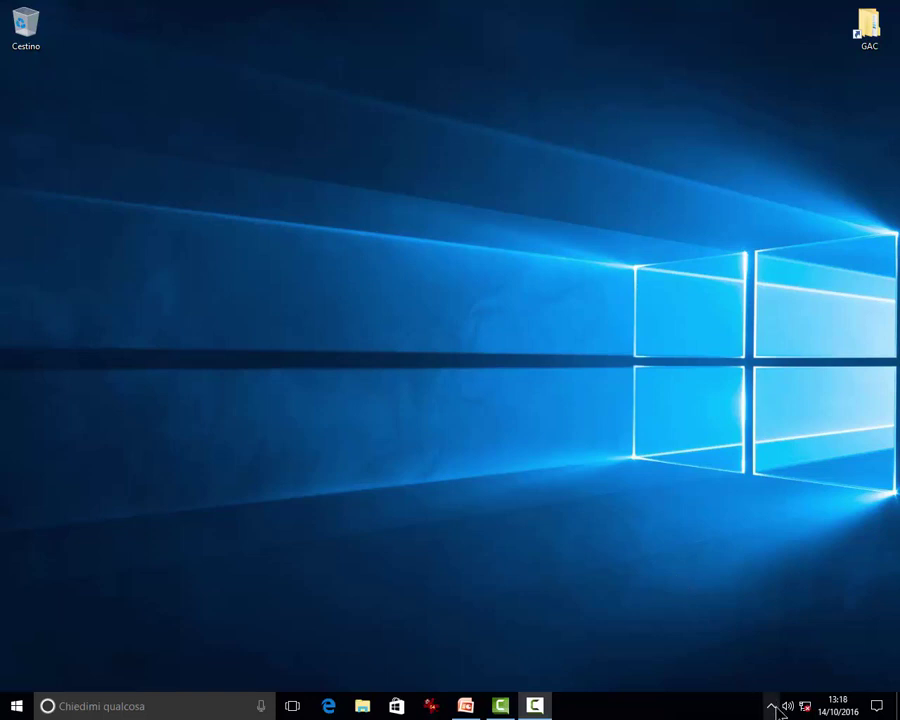
- Safely eject the USB mass storage device through the hidden system tray items and dismiss the resulting notification
click(772, 706)
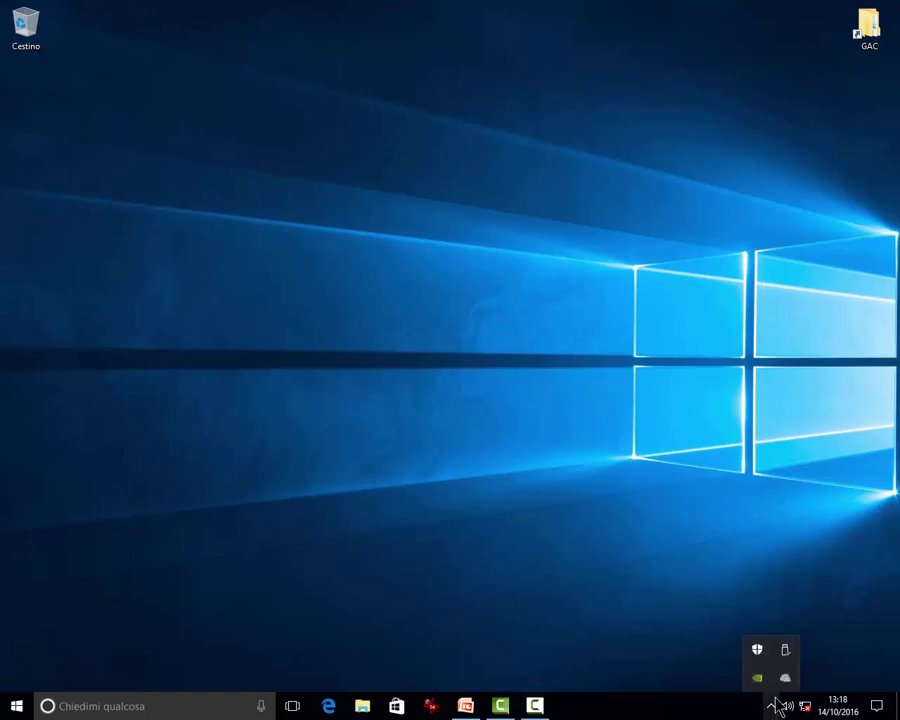
right_click(787, 655)
click(785, 639)
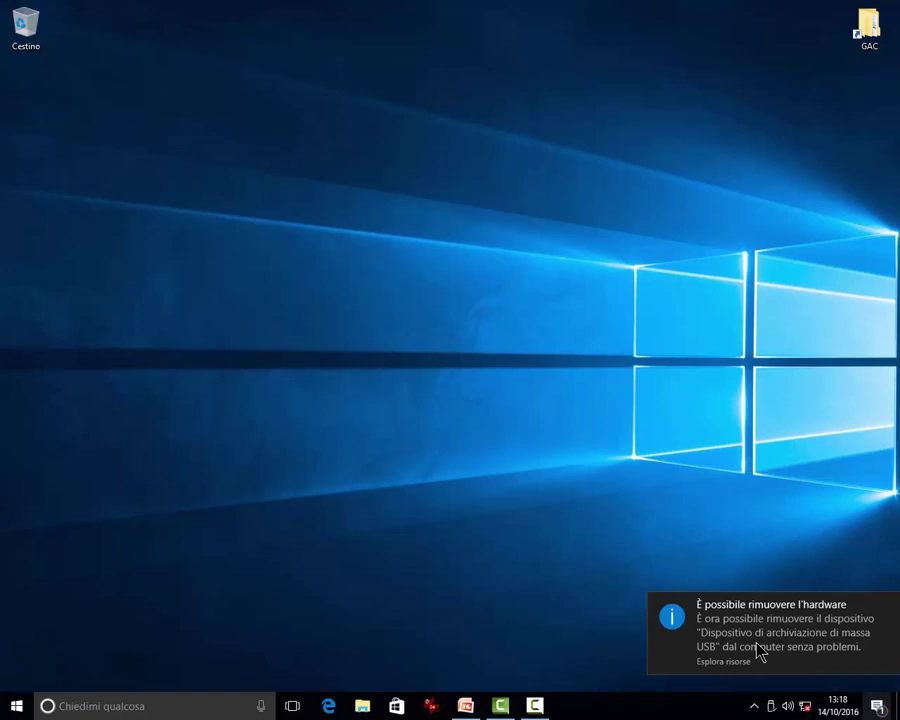
click(760, 651)
- Open the "Analisi del computer necessaria" notification from the notification centre, then cancel the quick scan and close Windows Defender
key(super+a)
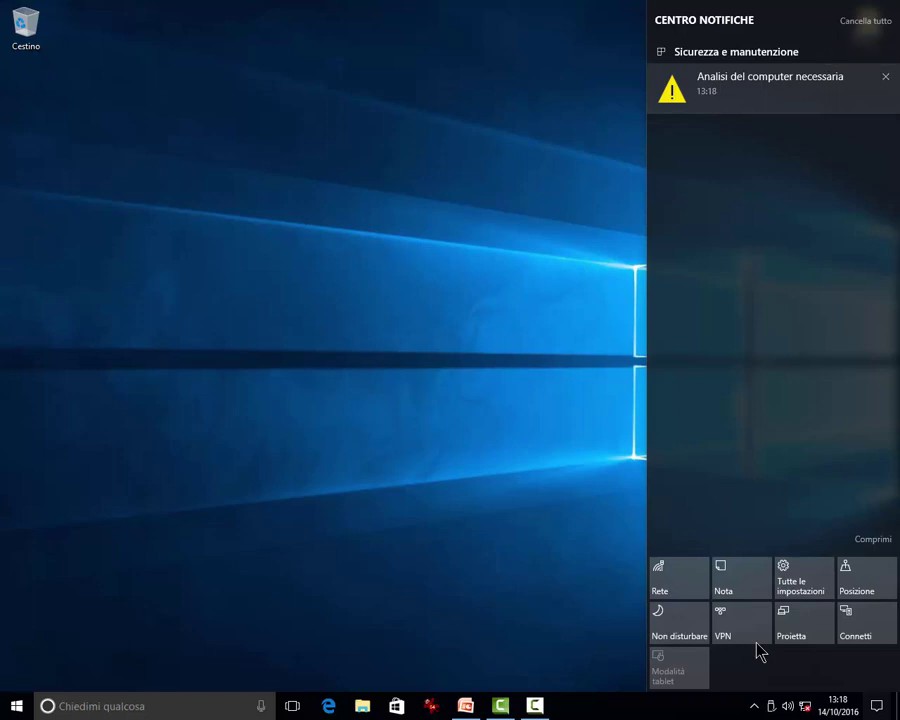
key(Return)
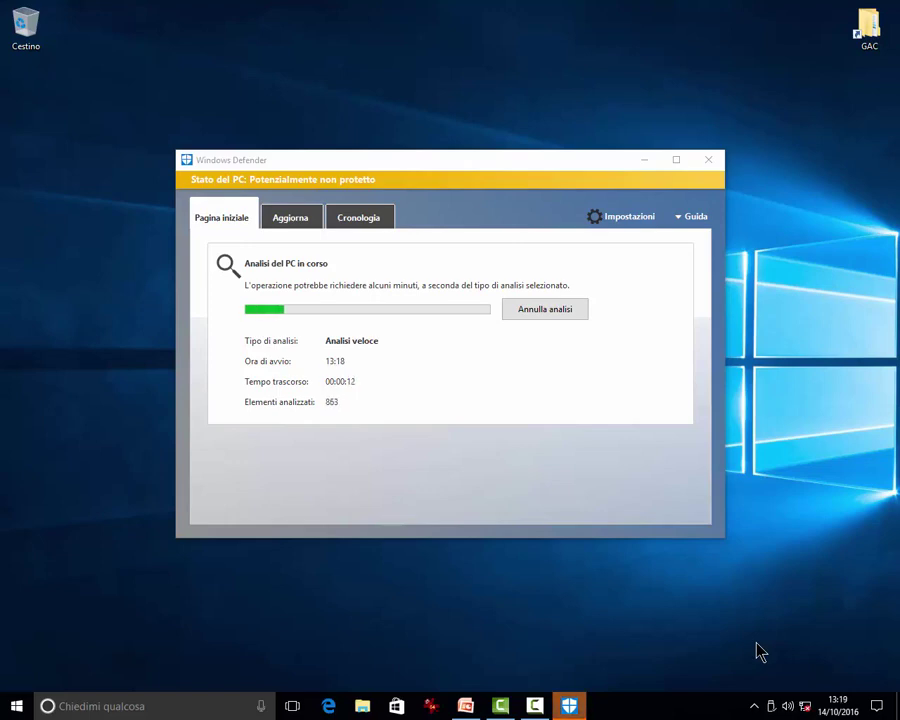
click(545, 309)
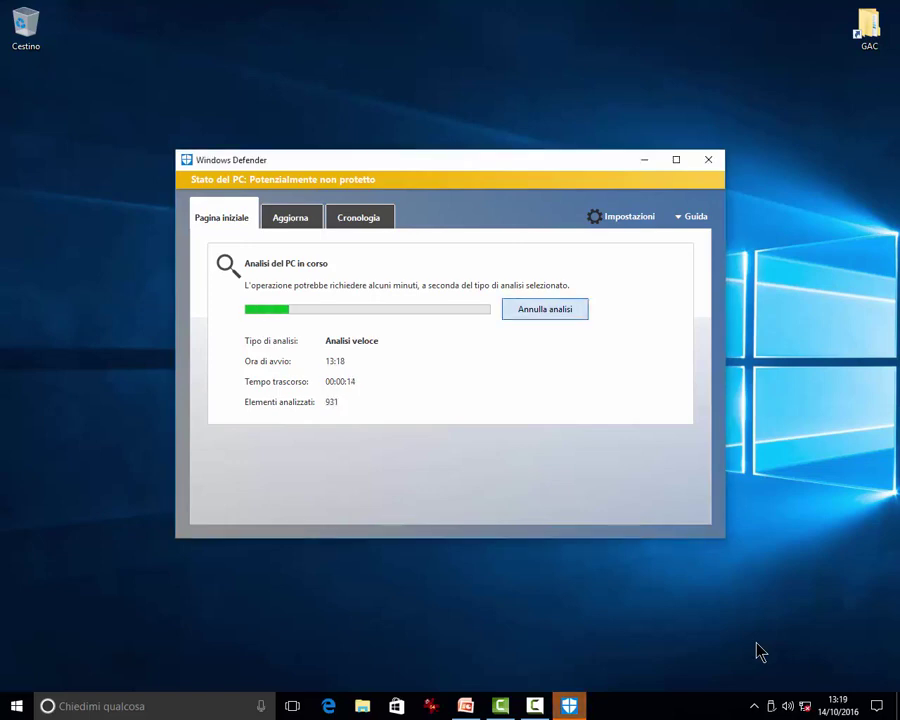
key(alt+F4)
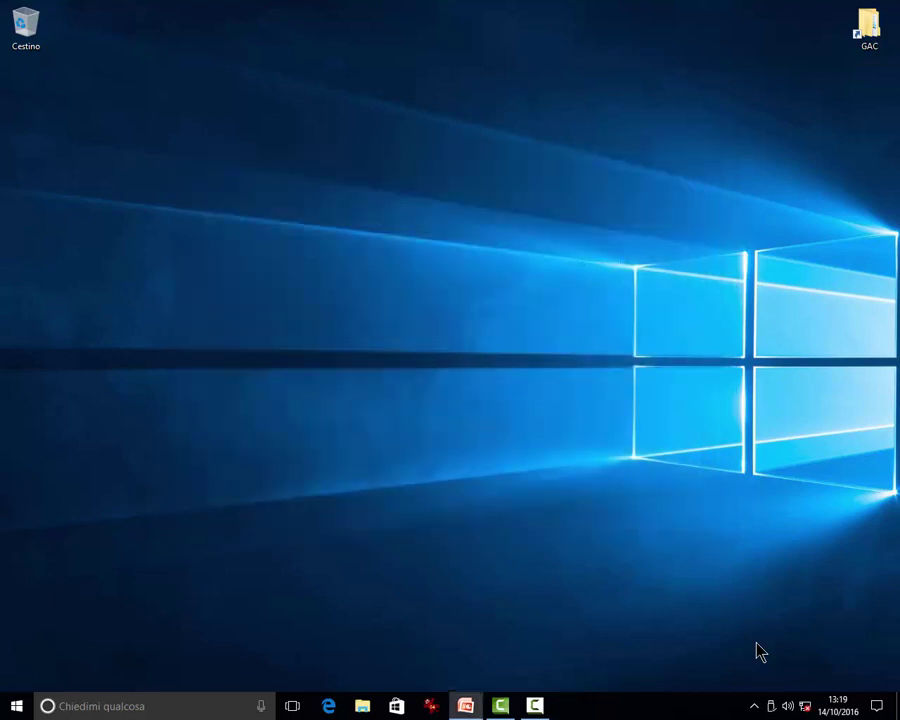
- Browse the notification centre's quick actions, open Rete and its network settings to view the VPN page, then close the settings
key(super+a)
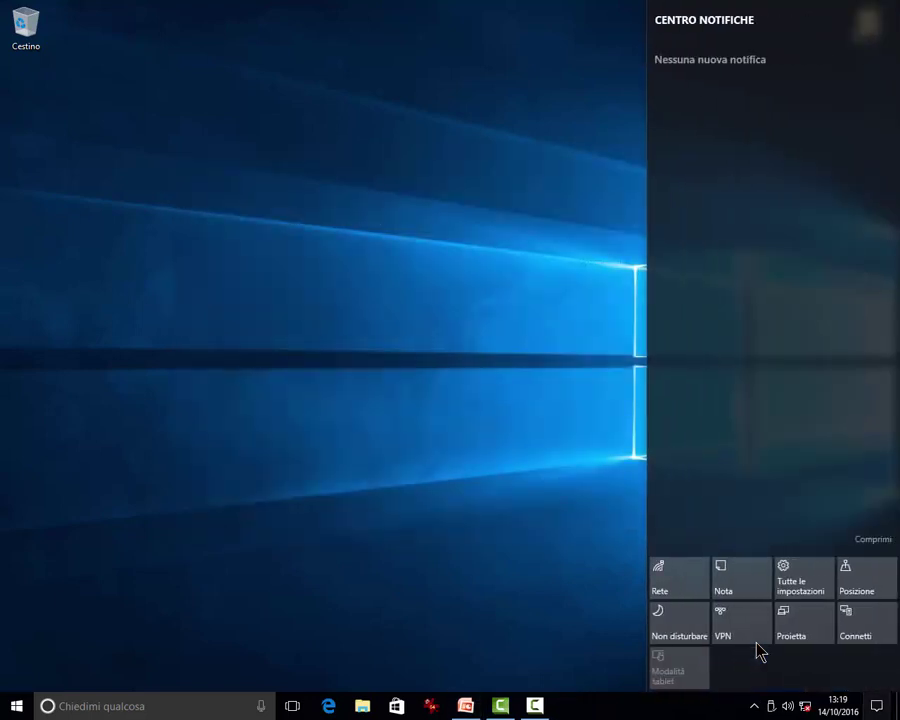
key(Tab)
key(Right)
key(Right)
key(Right)
key(Left)
key(Left)
key(Left)
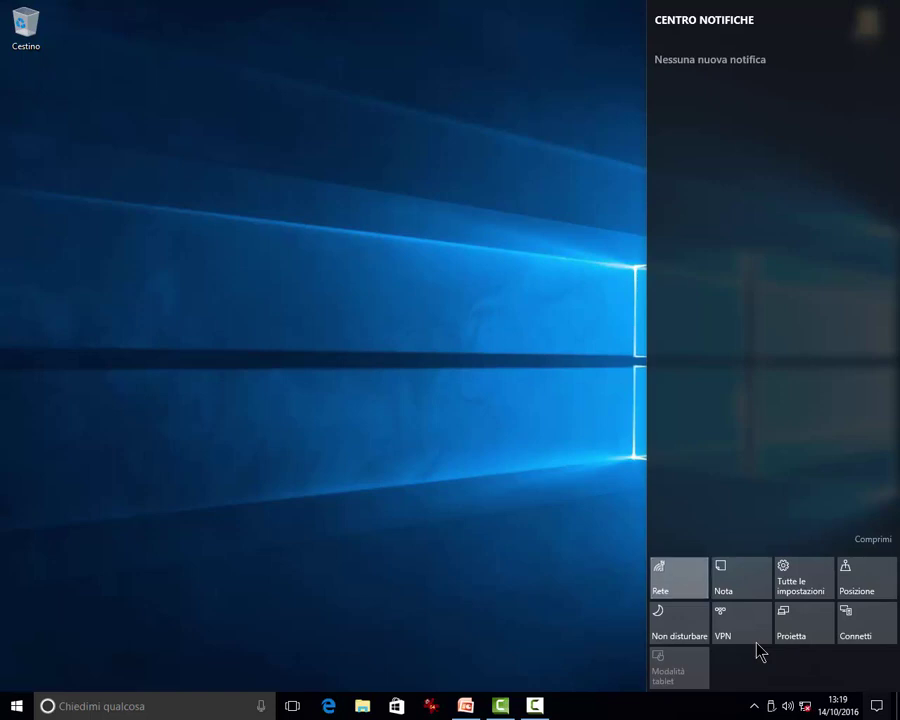
key(Return)
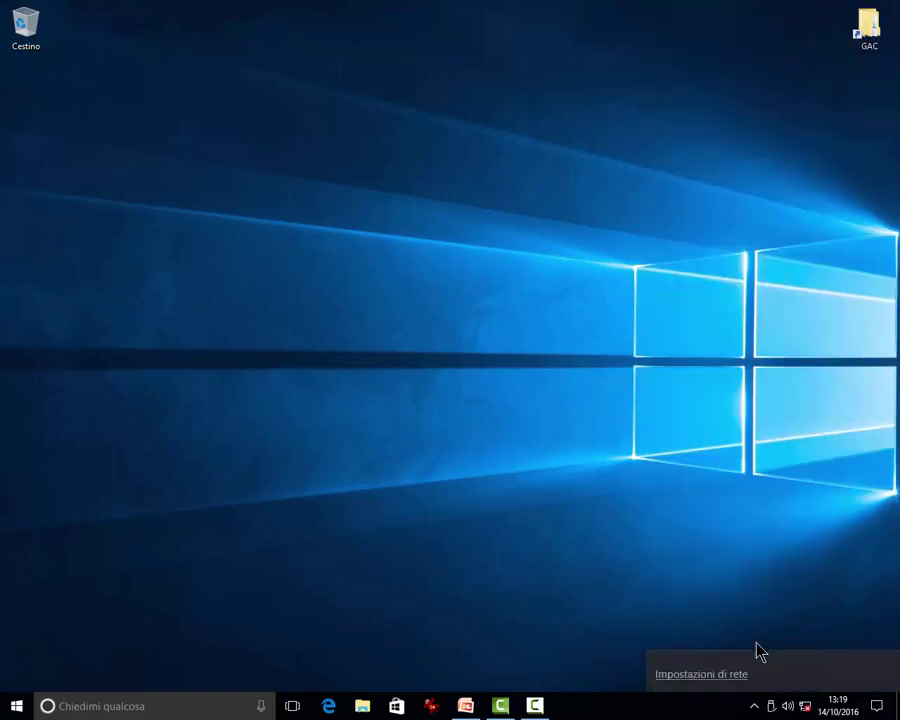
key(Return)
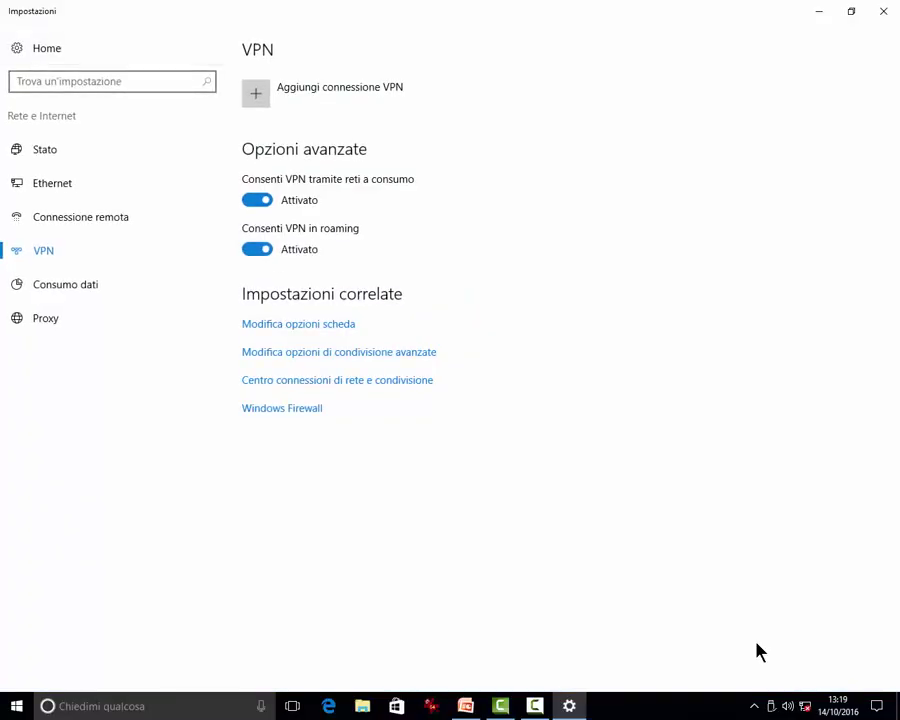
key(alt+F4)
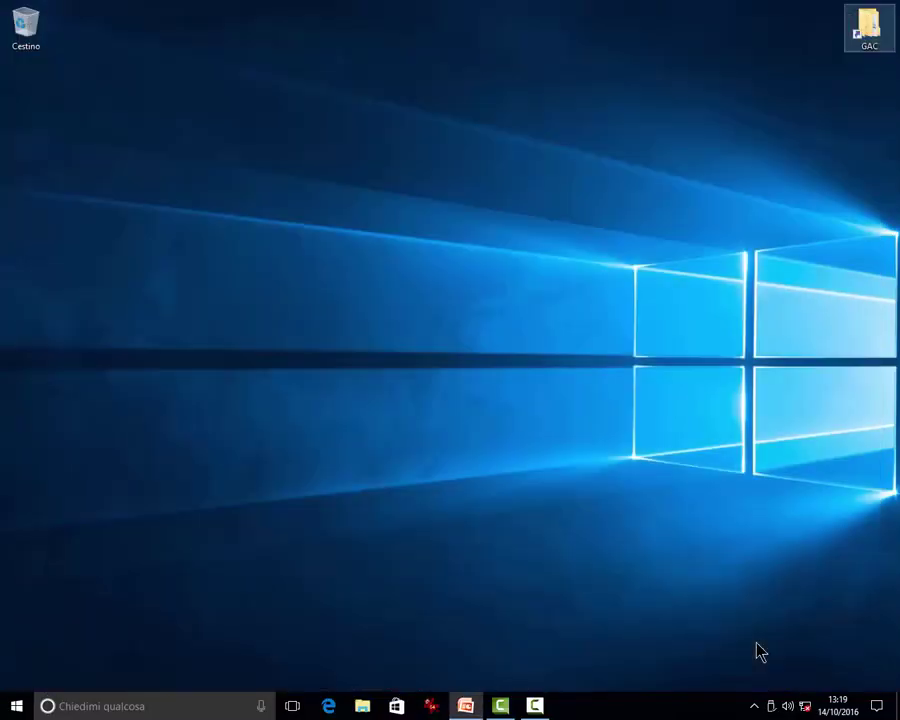
- Launch the Nota quick action from the notification centre to view the note app, then close it
key(super+a)
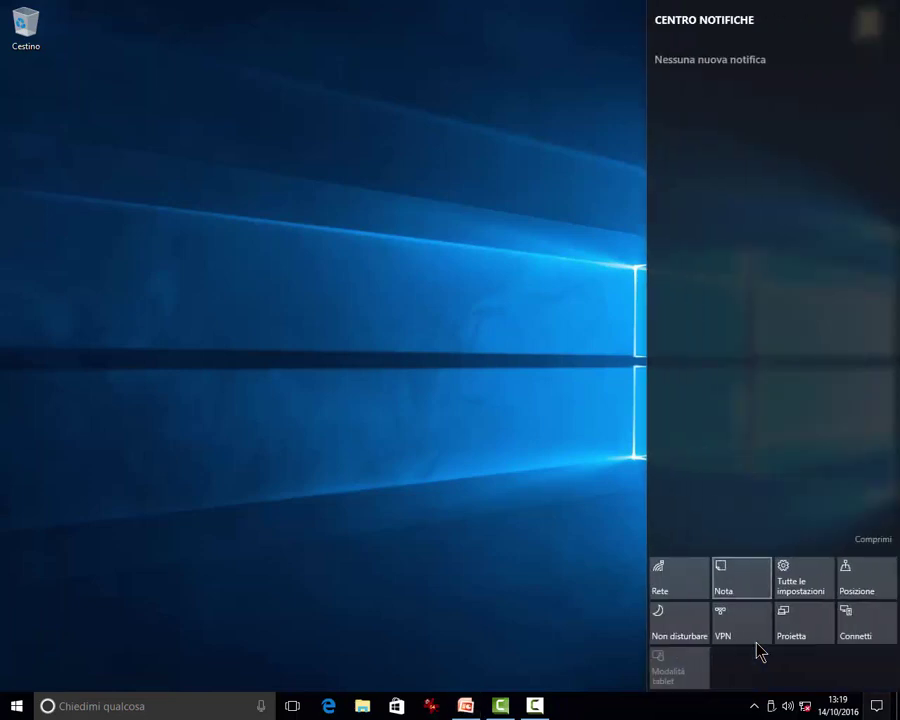
key(Return)
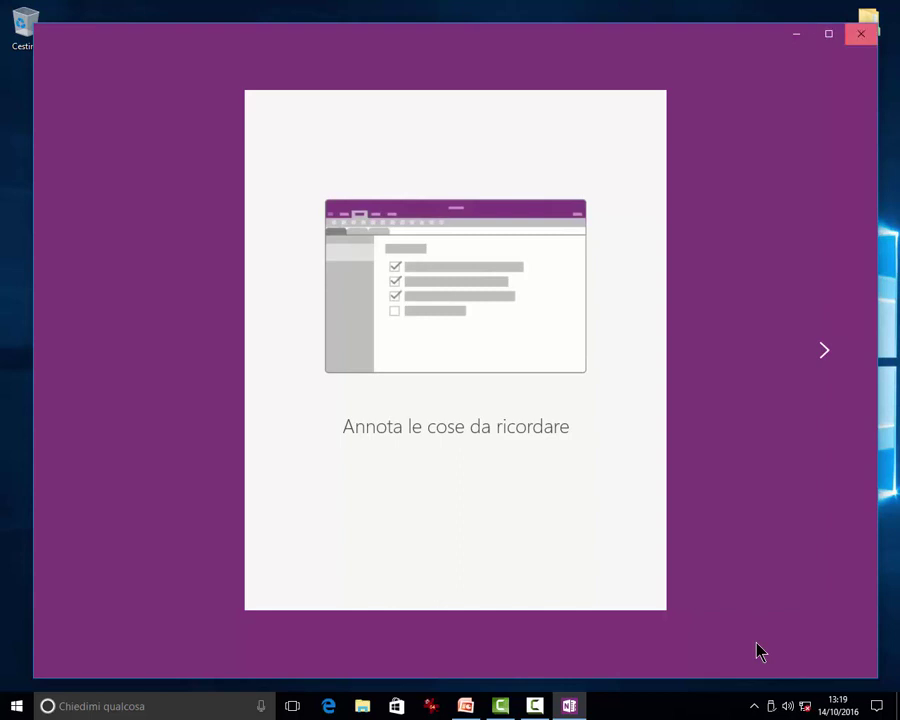
key(alt+F4)
- In the system settings under Notifiche e azioni, turn off the Modalità tablet quick action
key(super+a)
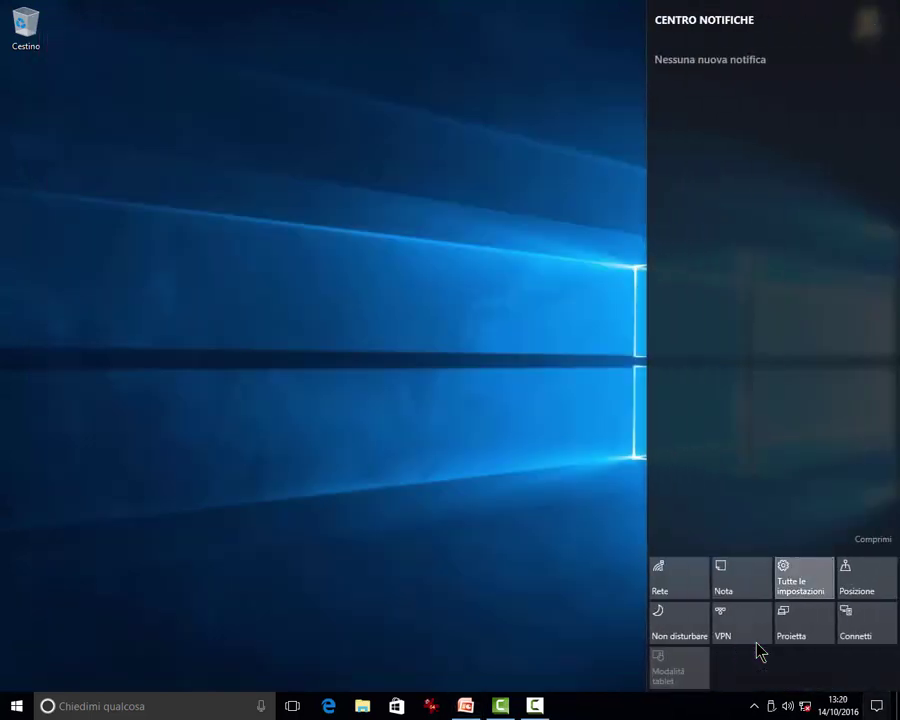
key(super+i)
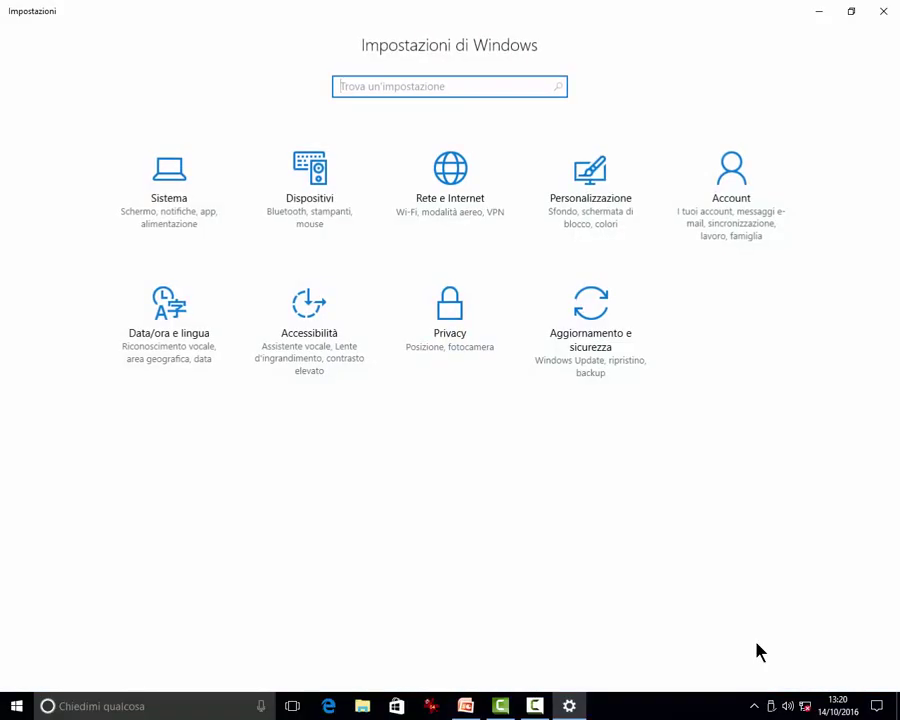
key(Tab)
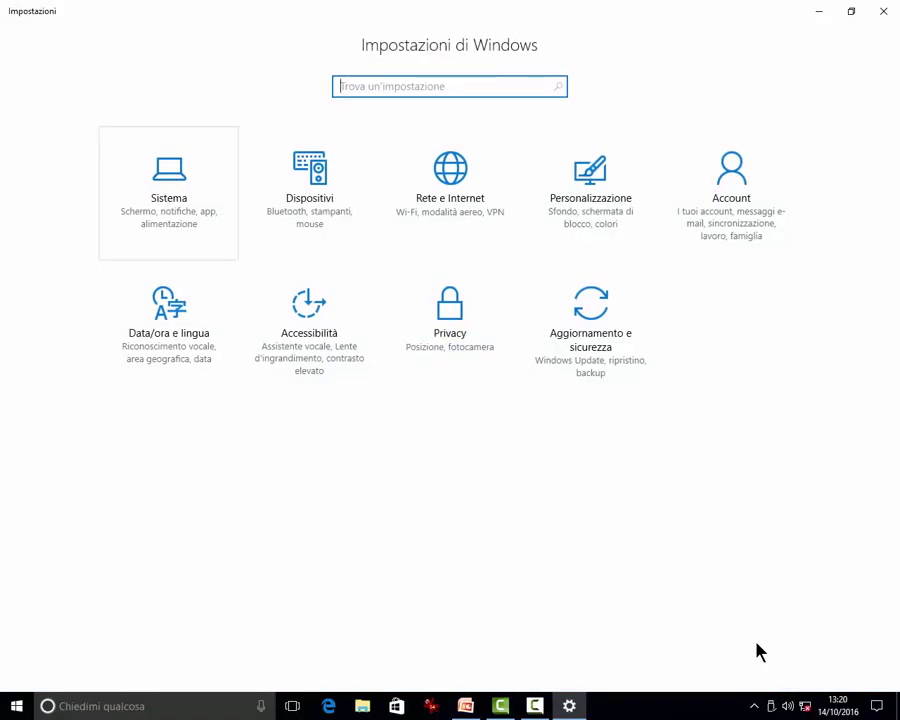
key(Return)
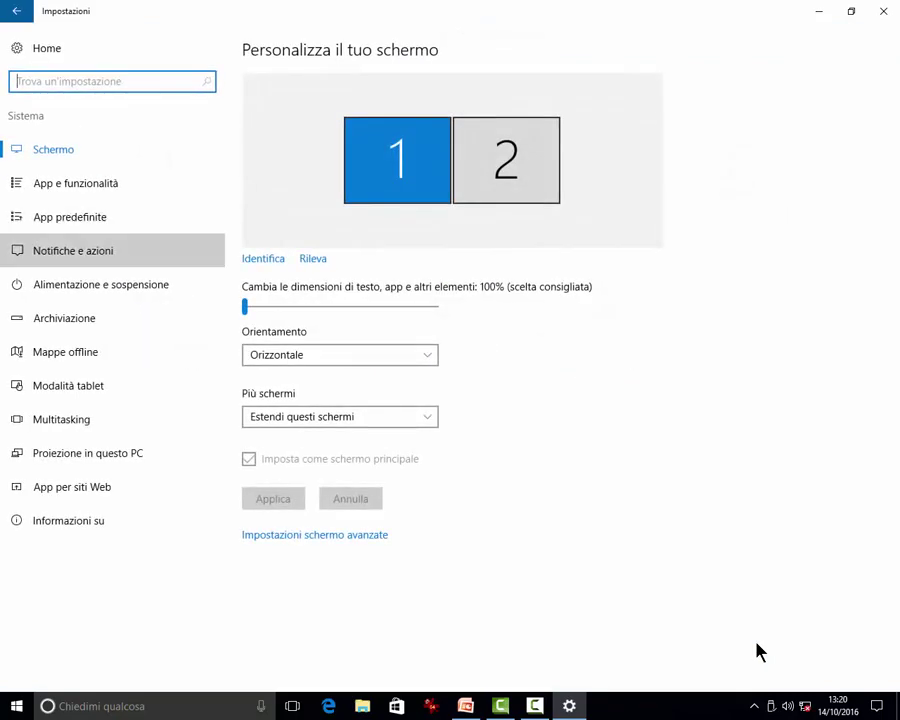
key(Return)
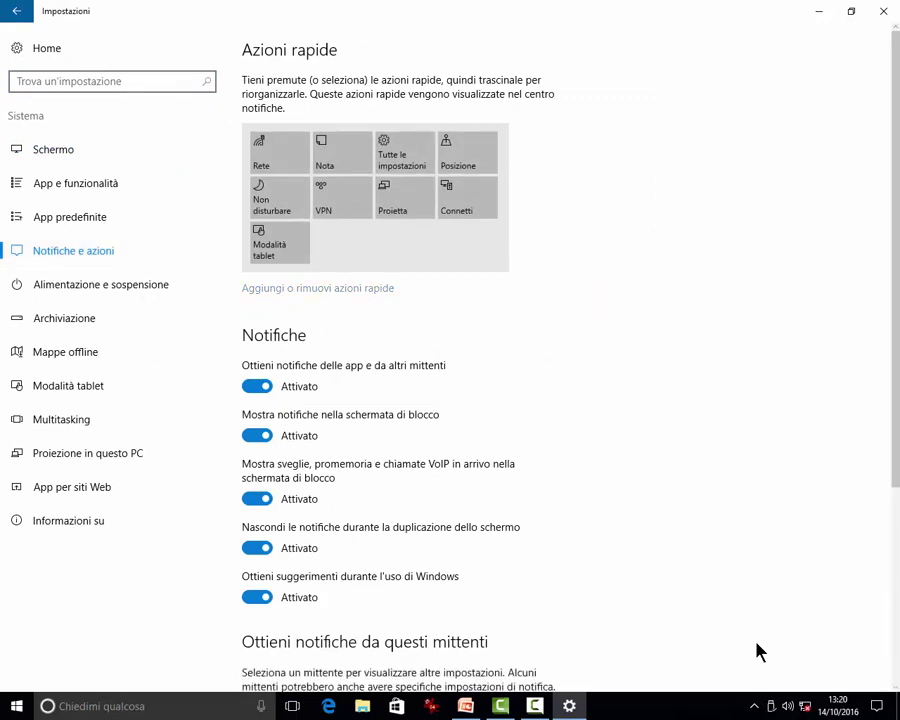
key(Return)
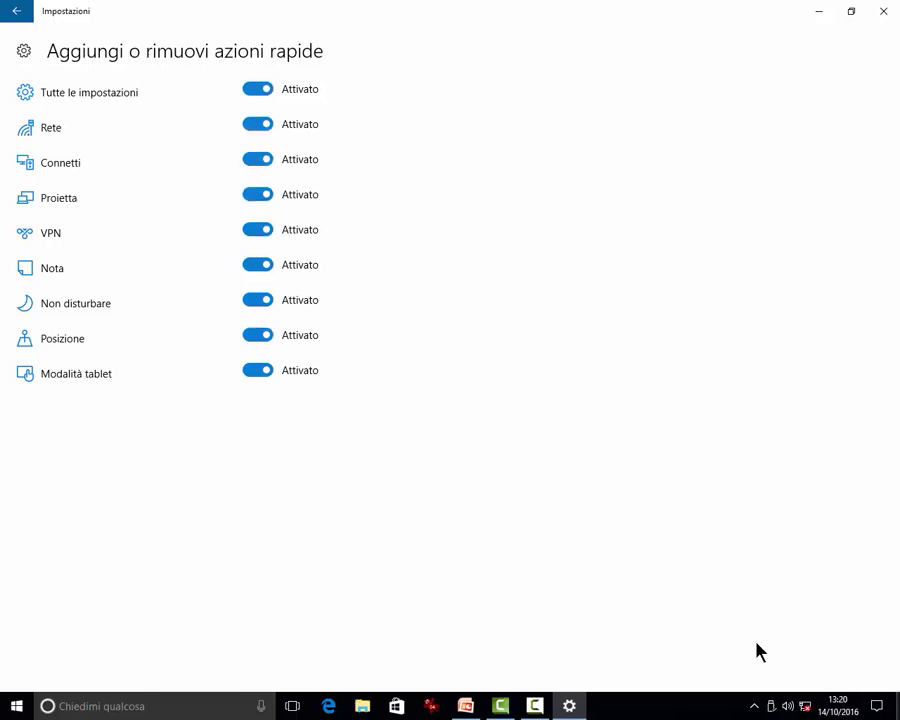
key(super+a)
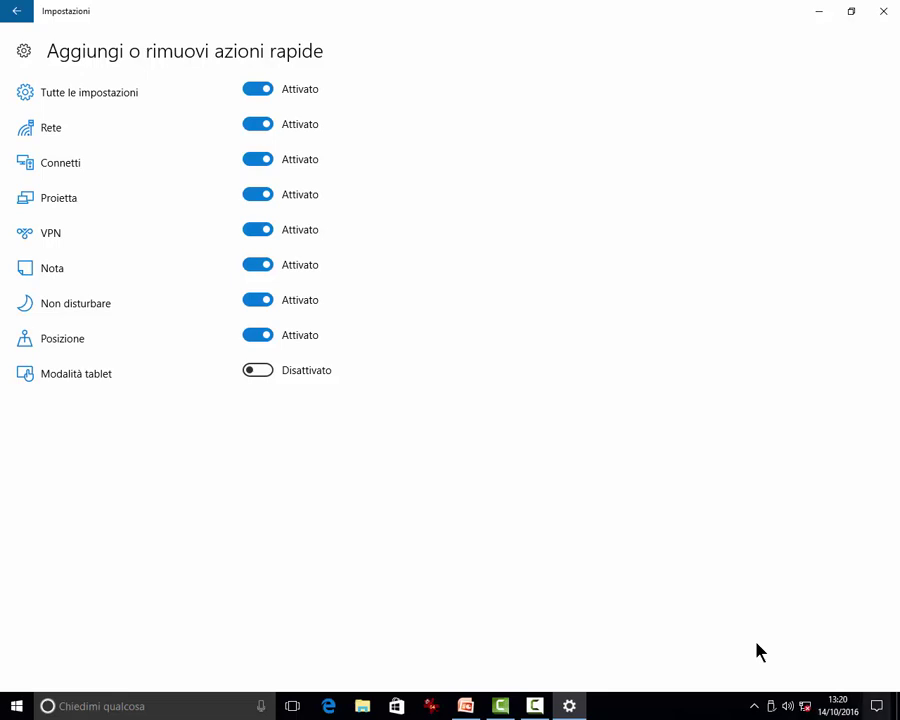
- Examine the updated quick actions in the notification centre, then return to the Notifiche e azioni settings
key(super+a)
key(Right)
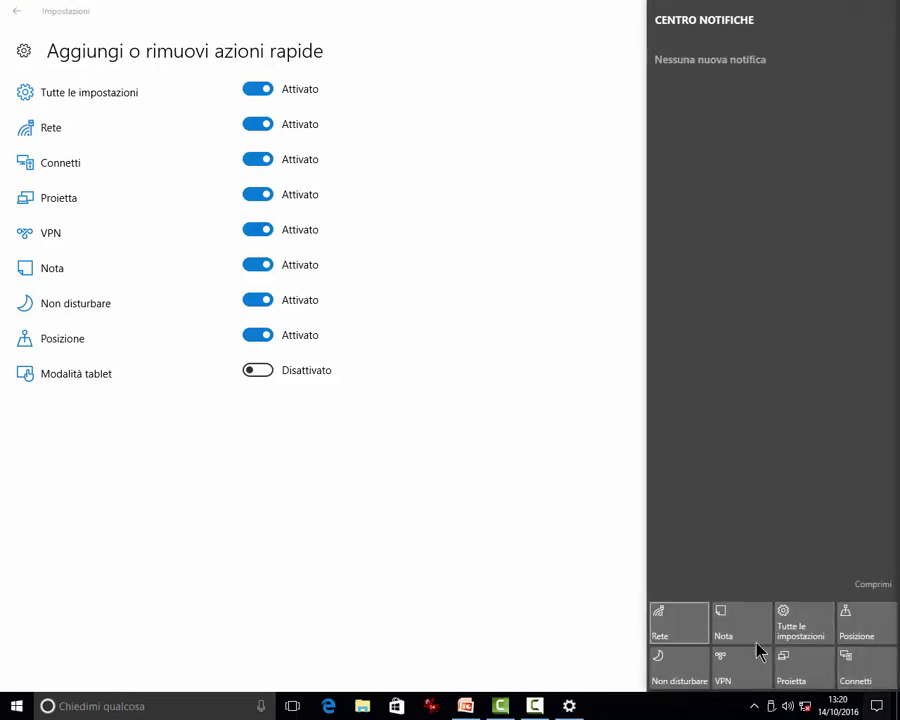
key(Right)
key(Right)
key(Right)
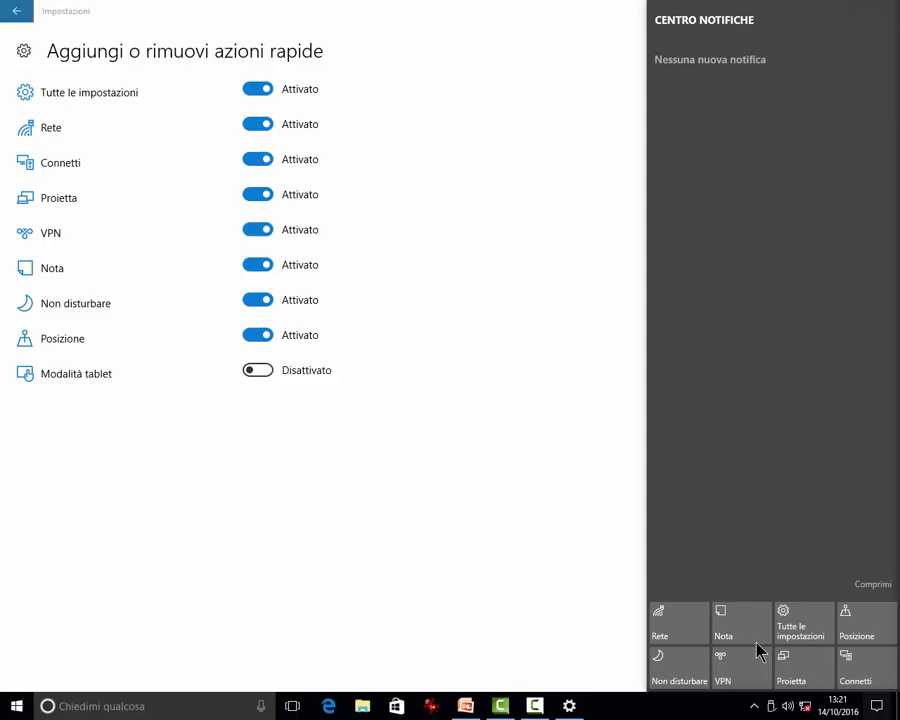
key(Escape)
key(alt+Left)
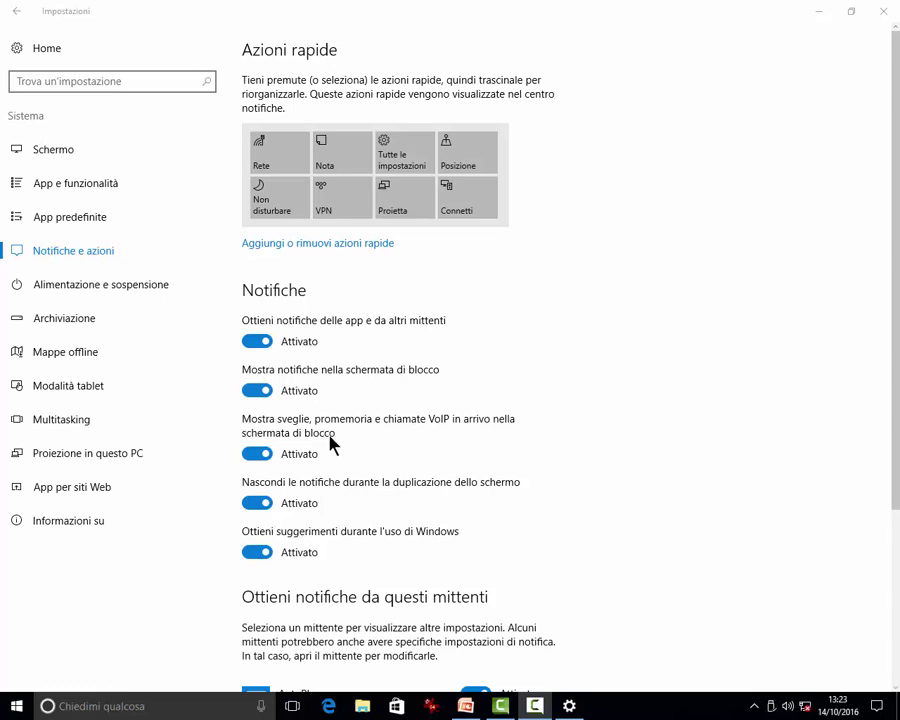
- Turn off Windows suggestions, lock-screen alarms, reminders and VoIP calls, and lock-screen notifications, then check the notification senders and close the settings
scroll(333, 443, down, 2)
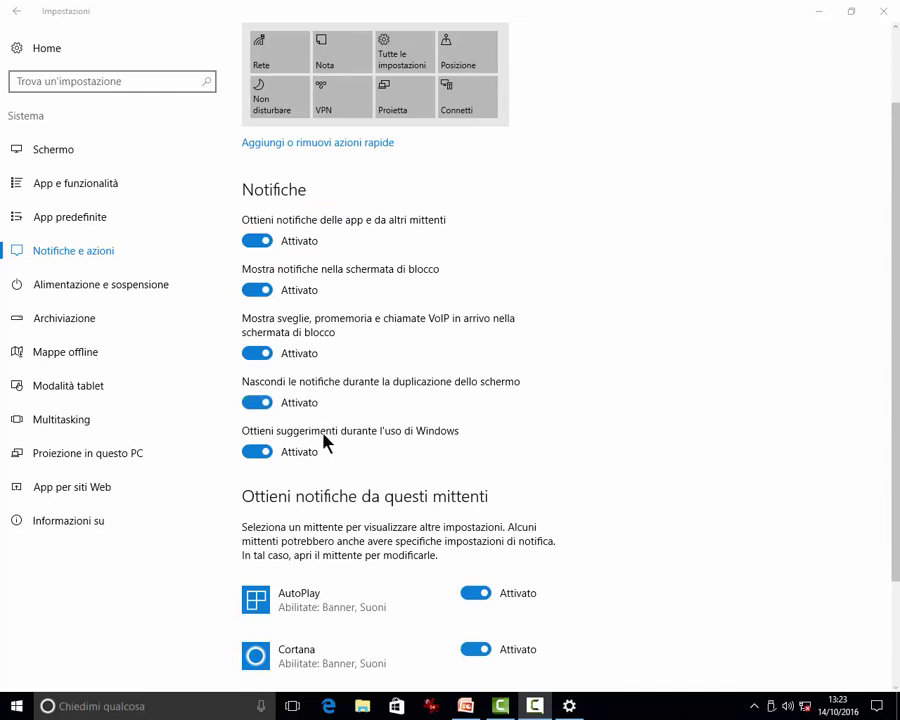
click(256, 452)
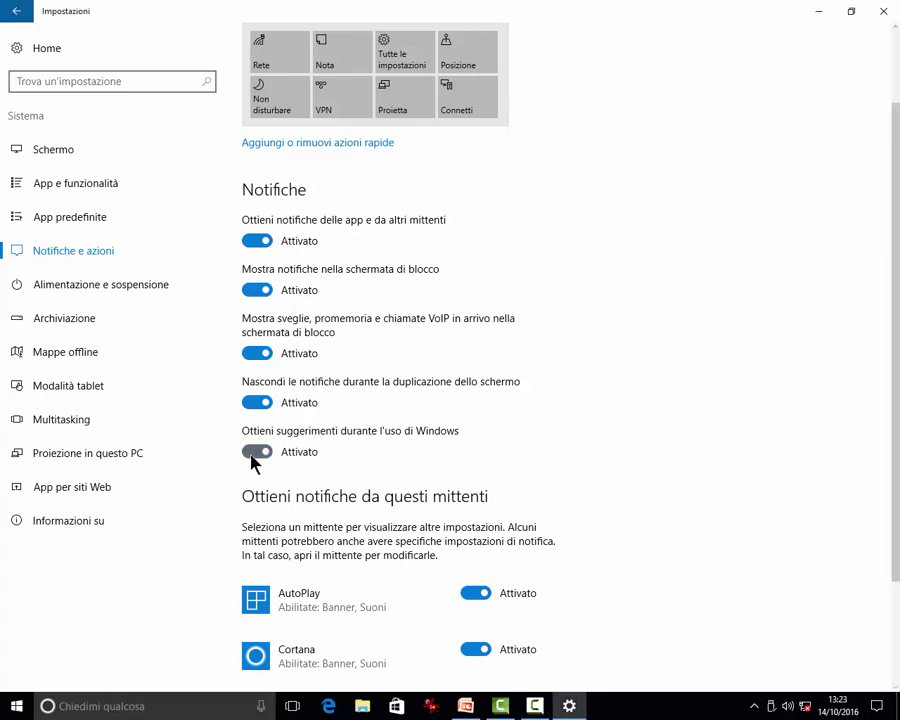
click(248, 358)
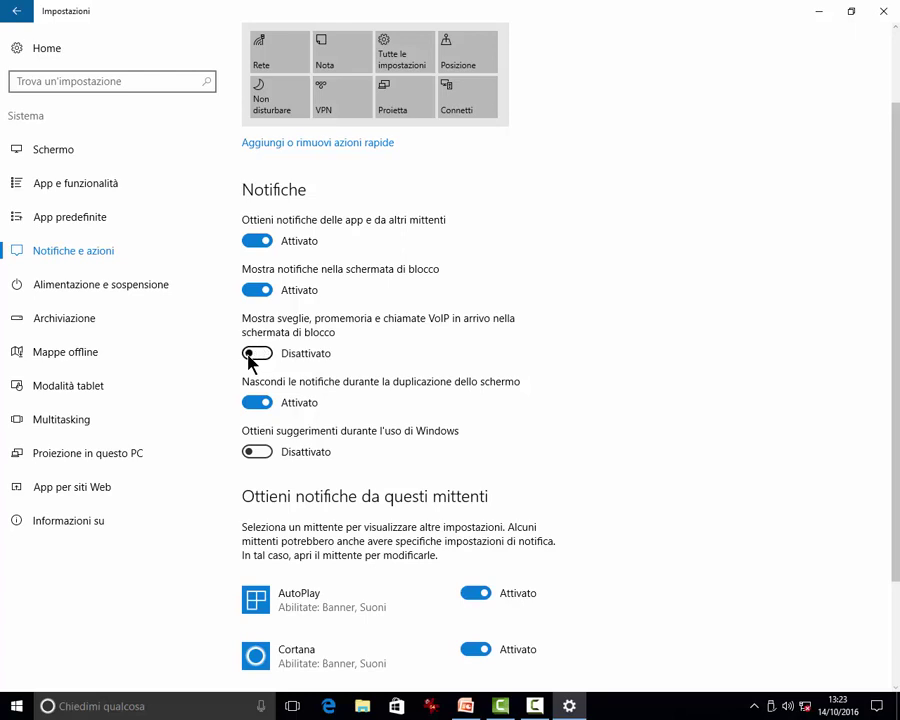
click(252, 292)
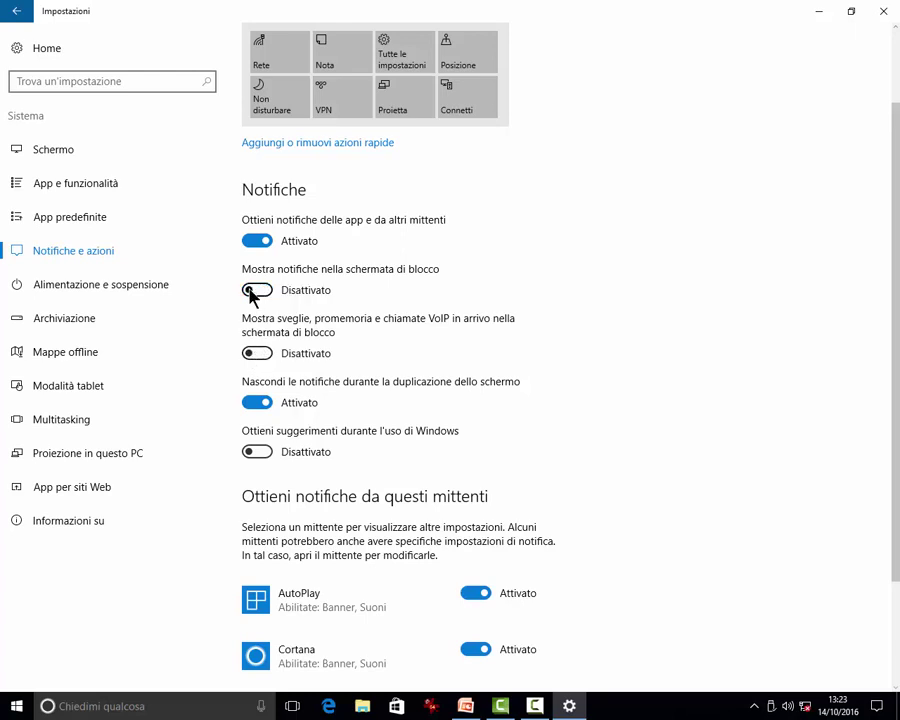
scroll(425, 462, down, 3)
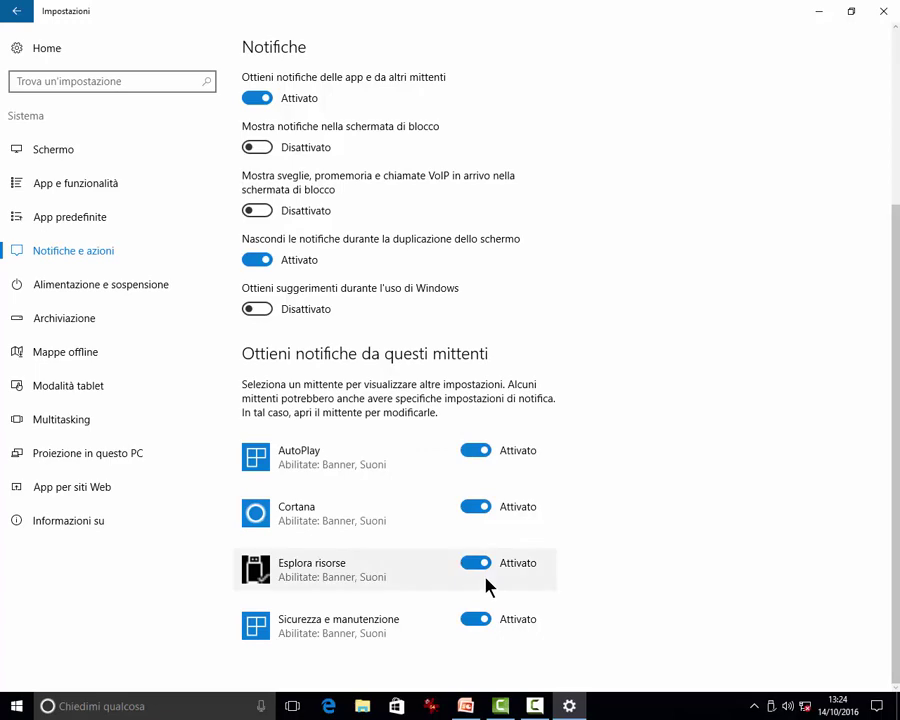
click(881, 13)
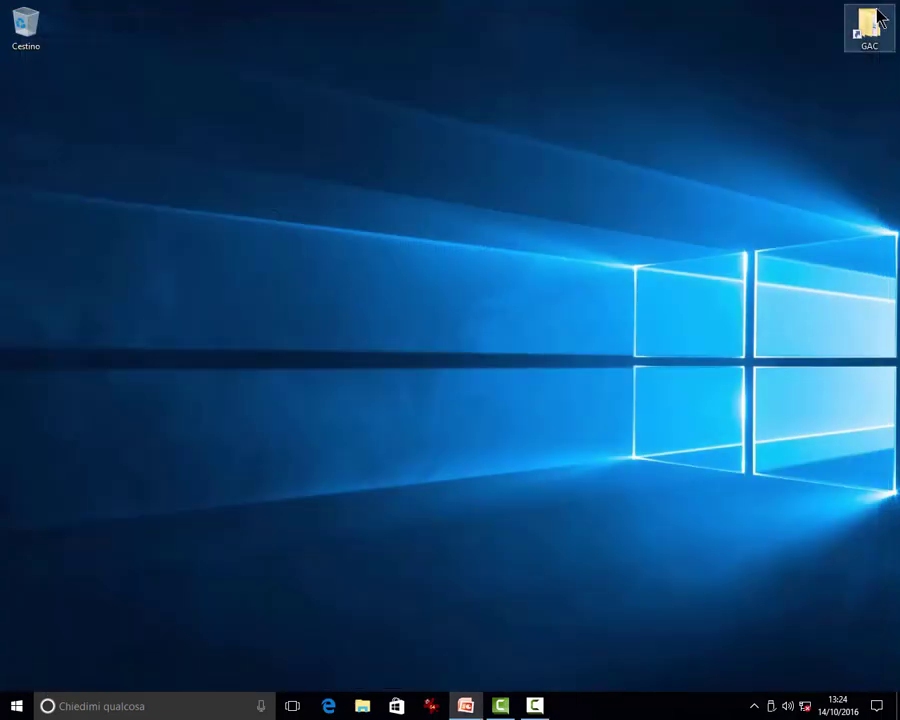
- Open the VPN settings through the notification centre's VPN quick action, review the option for adding a connection, and close them
click(877, 706)
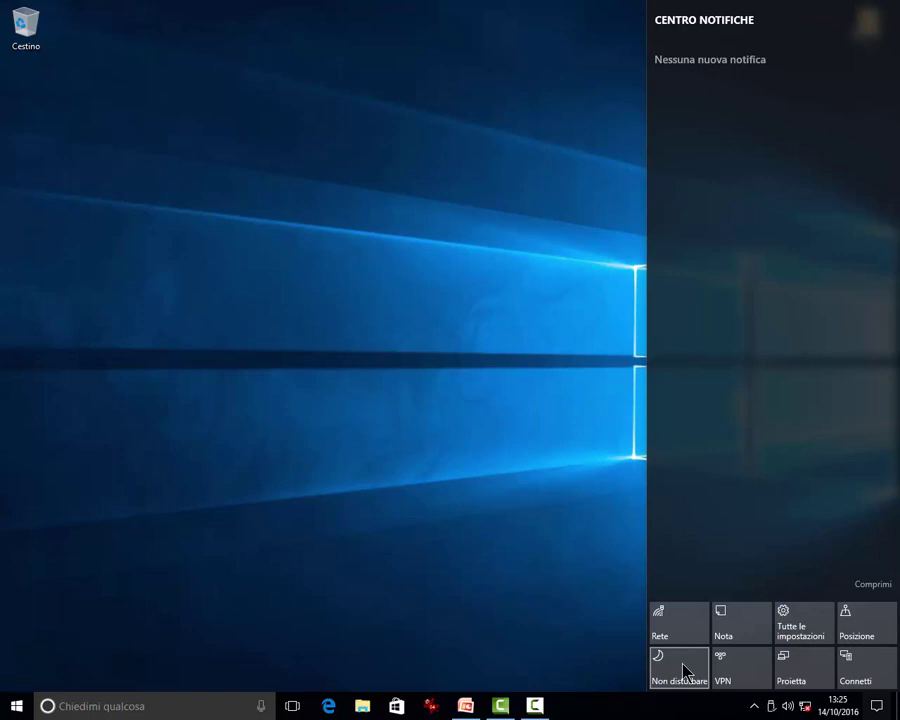
click(758, 678)
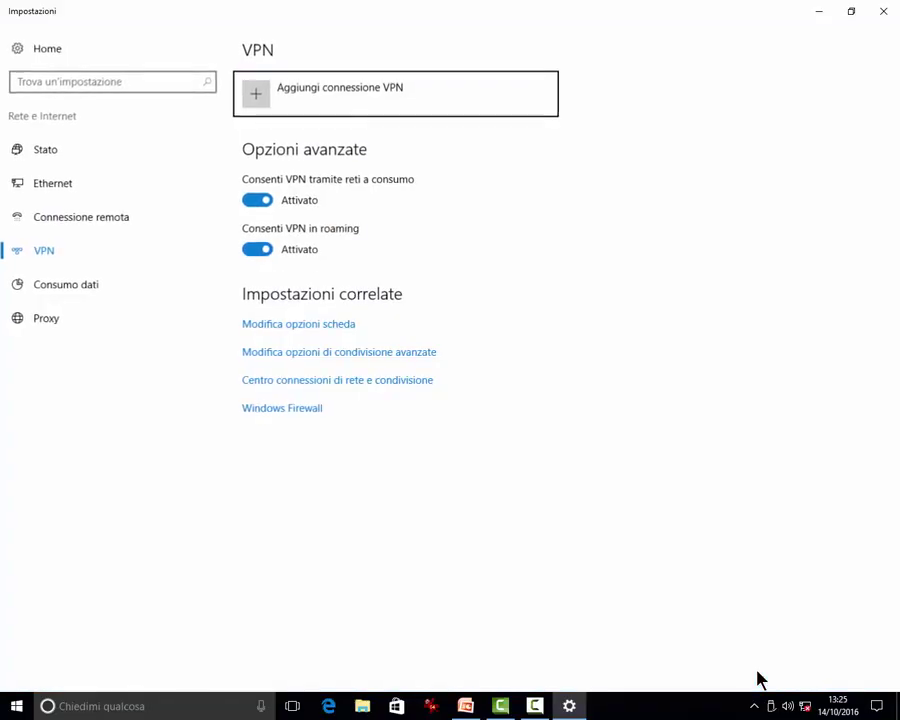
click(288, 94)
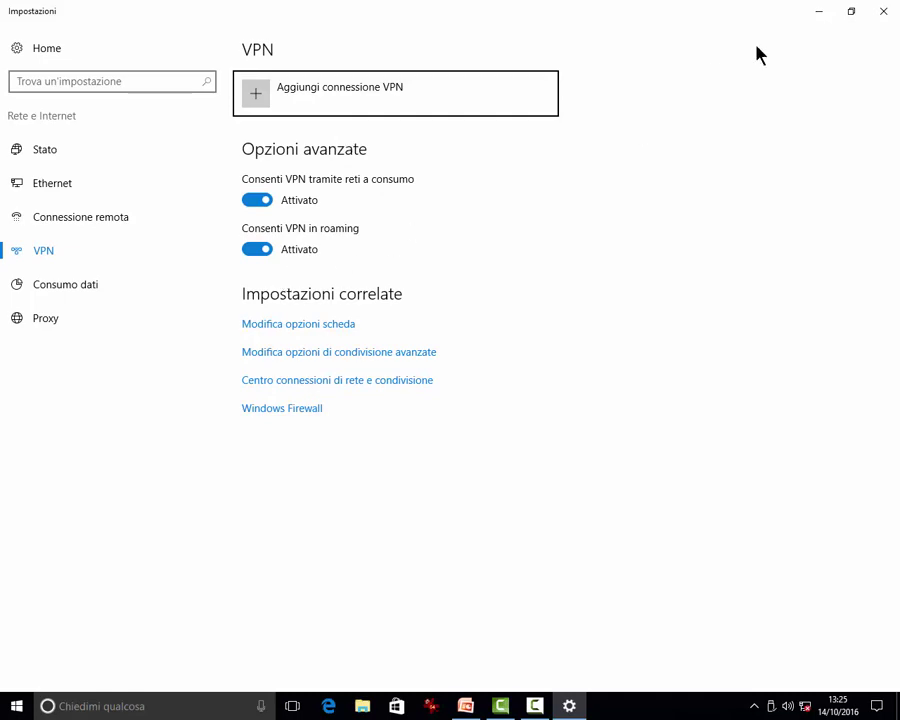
click(886, 11)
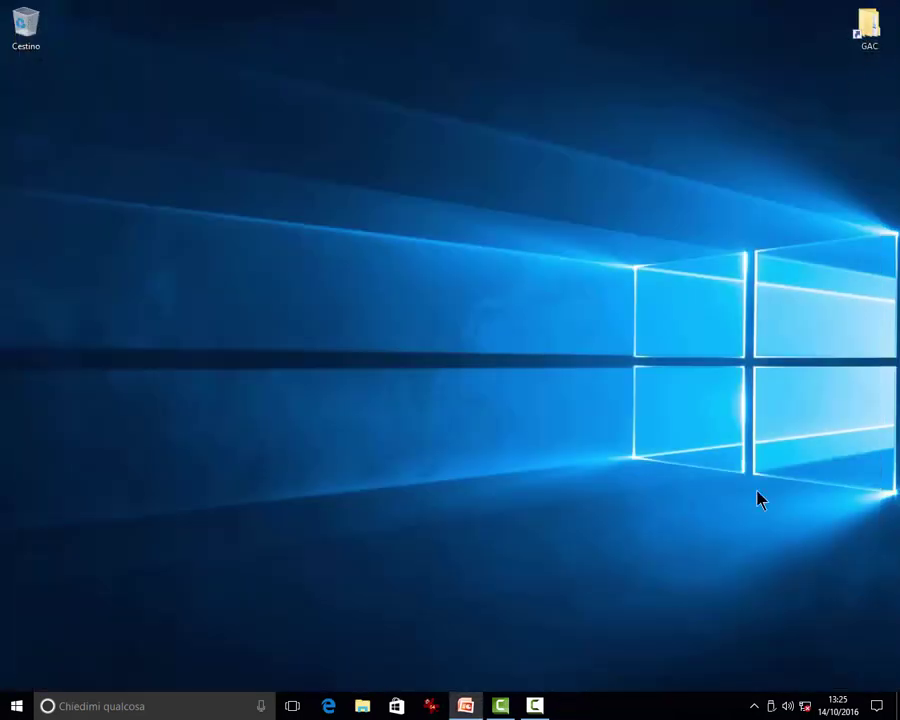
- View the display projection modes offered by the Proietta quick action, then return to the notification centre
click(877, 706)
click(795, 663)
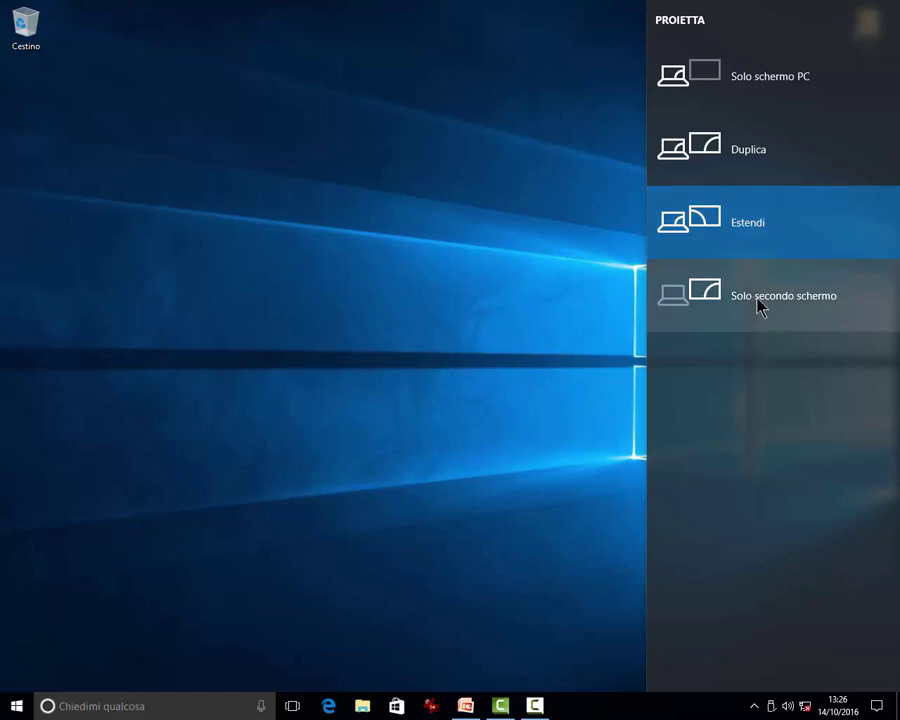
click(877, 706)
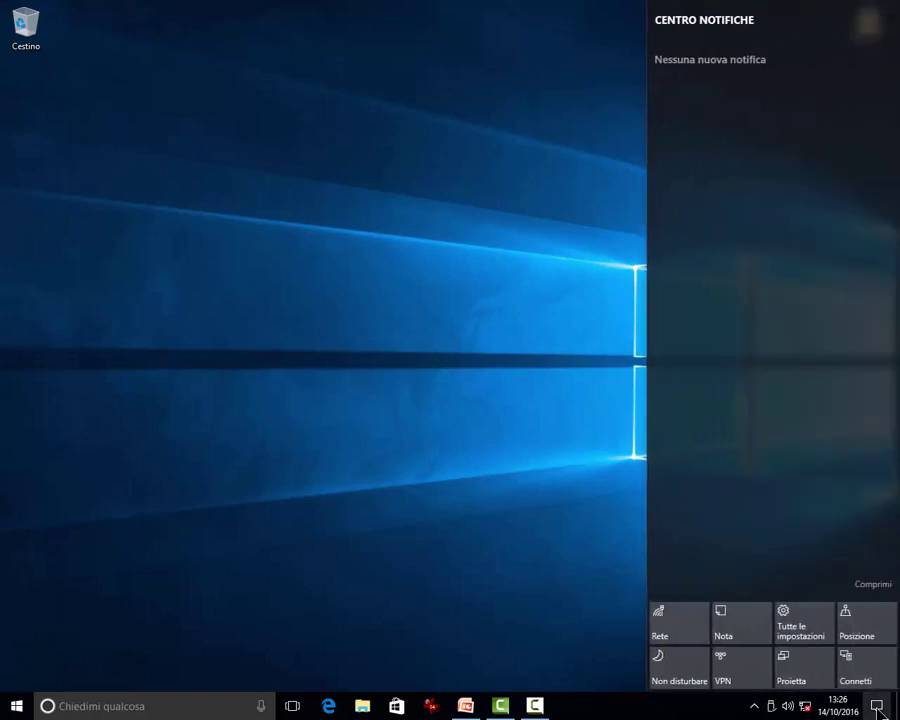
- Check the Connetti quick action for wireless devices, review the Proiezione in questo PC settings, and close them
click(866, 666)
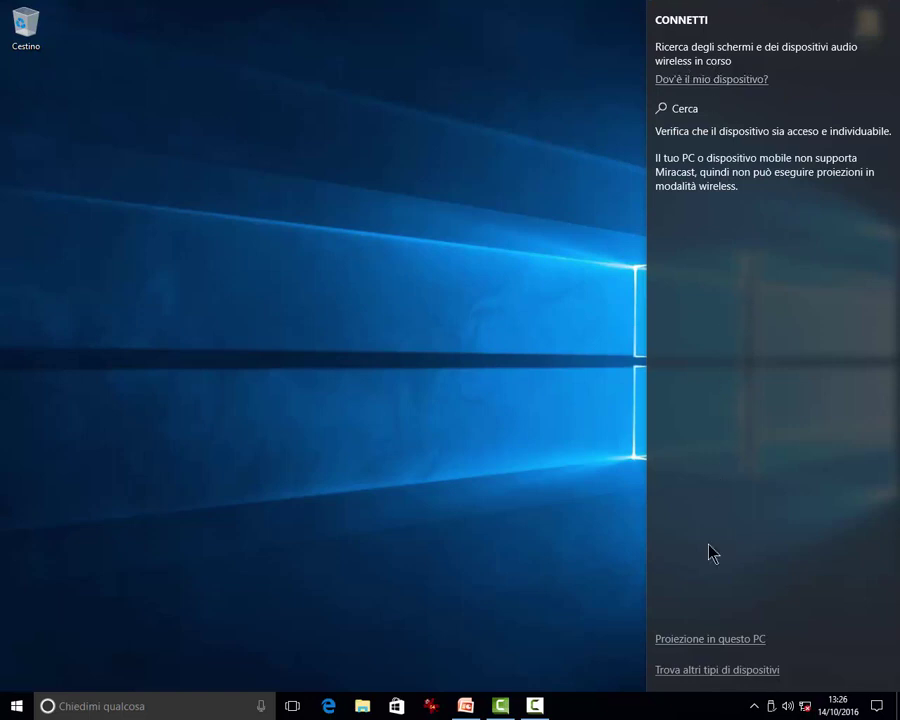
click(710, 642)
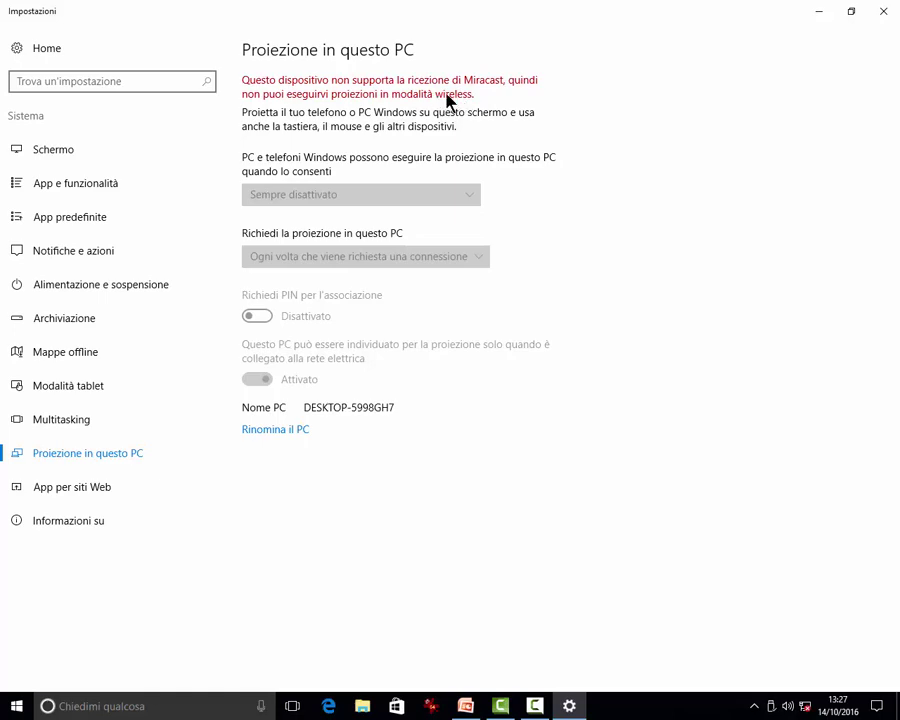
click(886, 11)
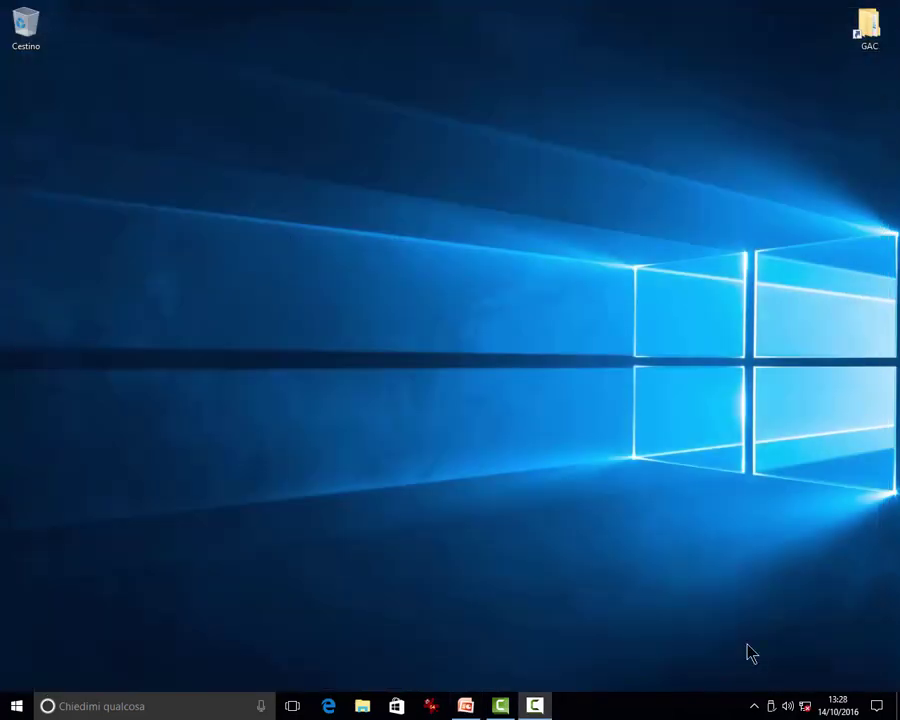
- Open the taskbar settings for choosing which icons appear in the notification area, and view the hidden icons
right_click(673, 712)
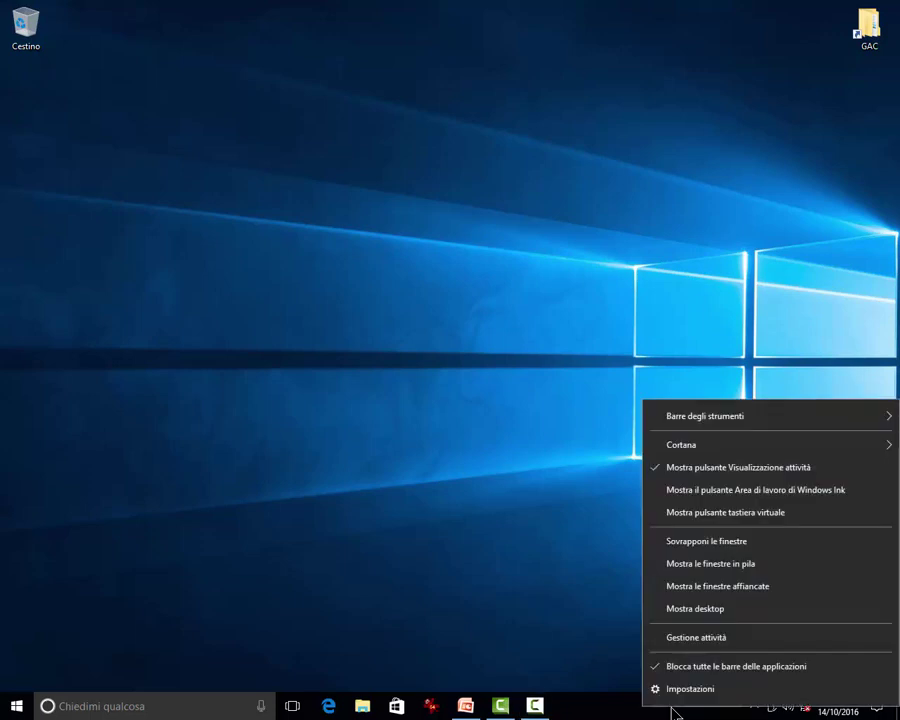
click(670, 696)
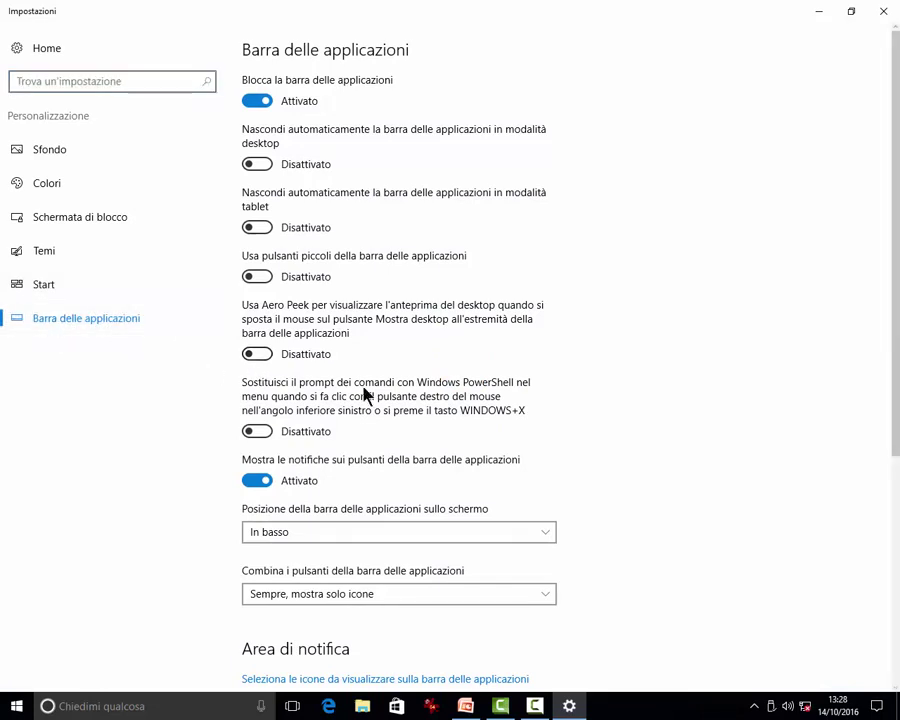
scroll(376, 396, down, 3)
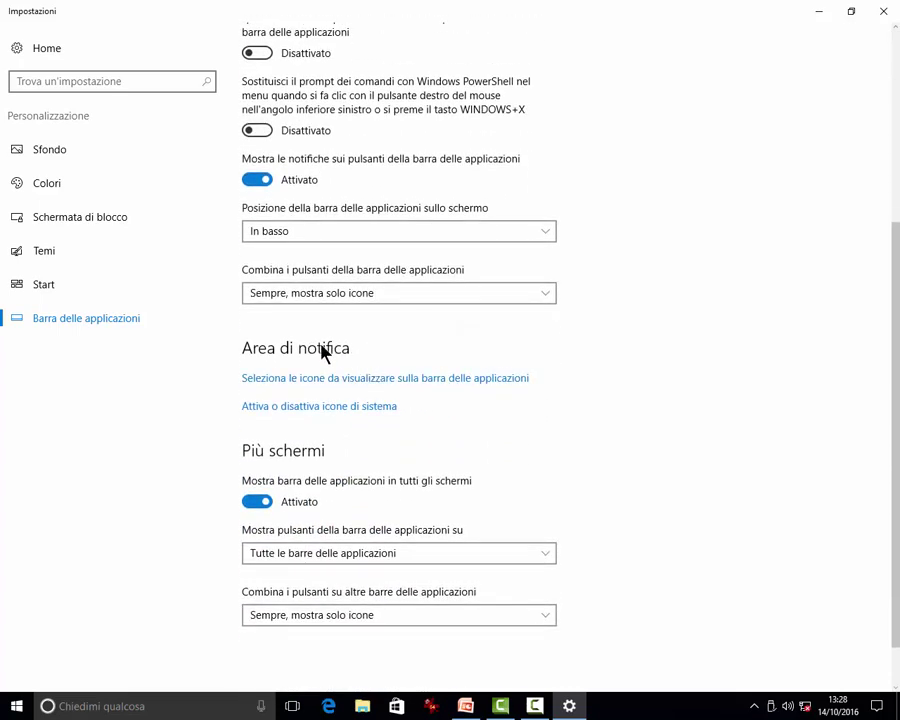
click(267, 388)
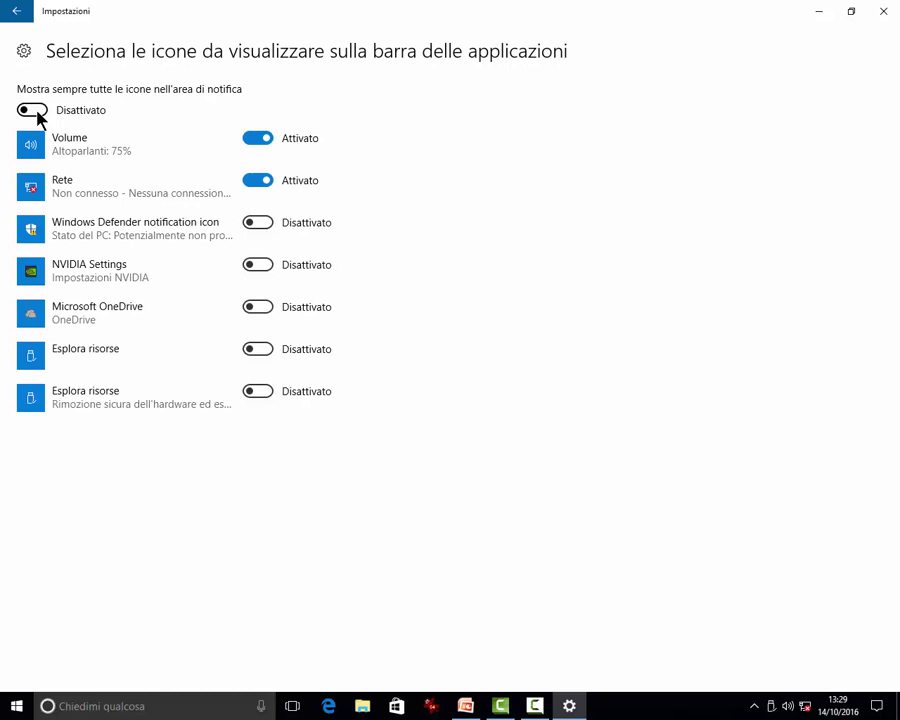
click(754, 706)
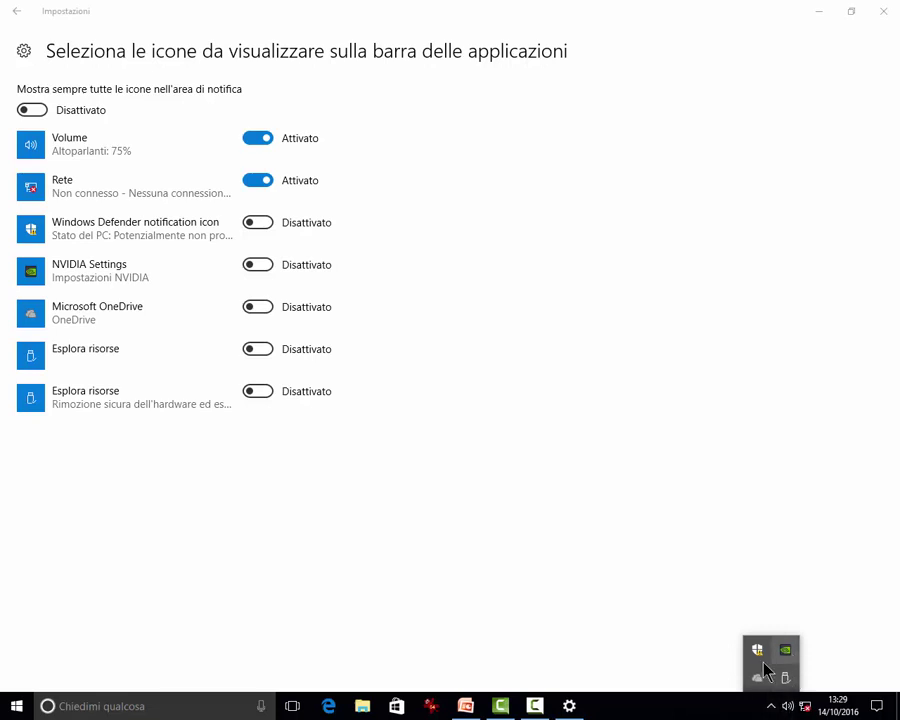
- Try showing all notification area icons and hiding the Volume icon, restoring each setting
click(32, 110)
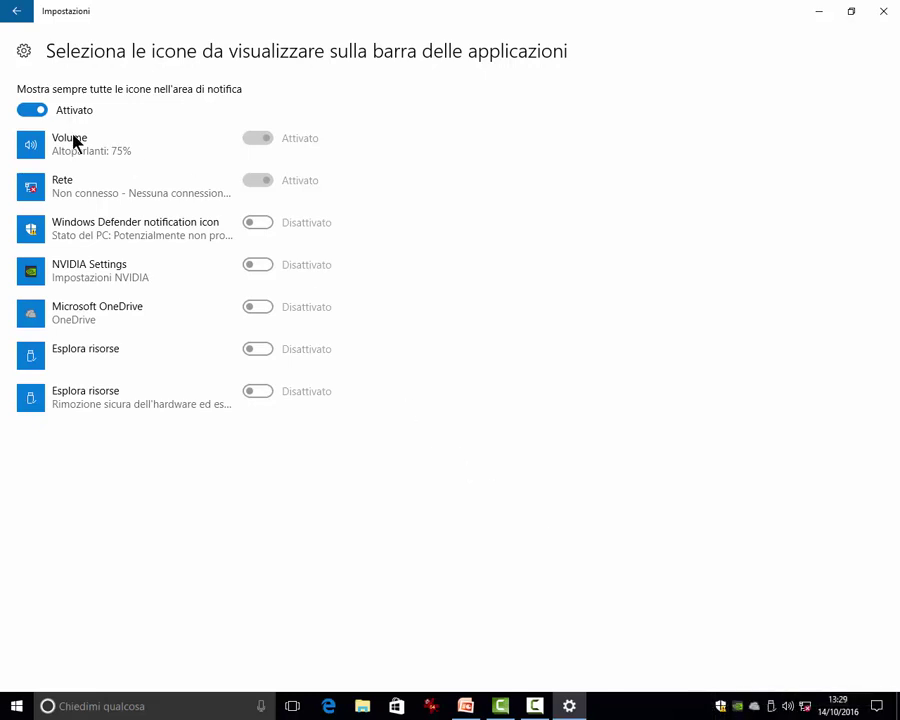
click(37, 112)
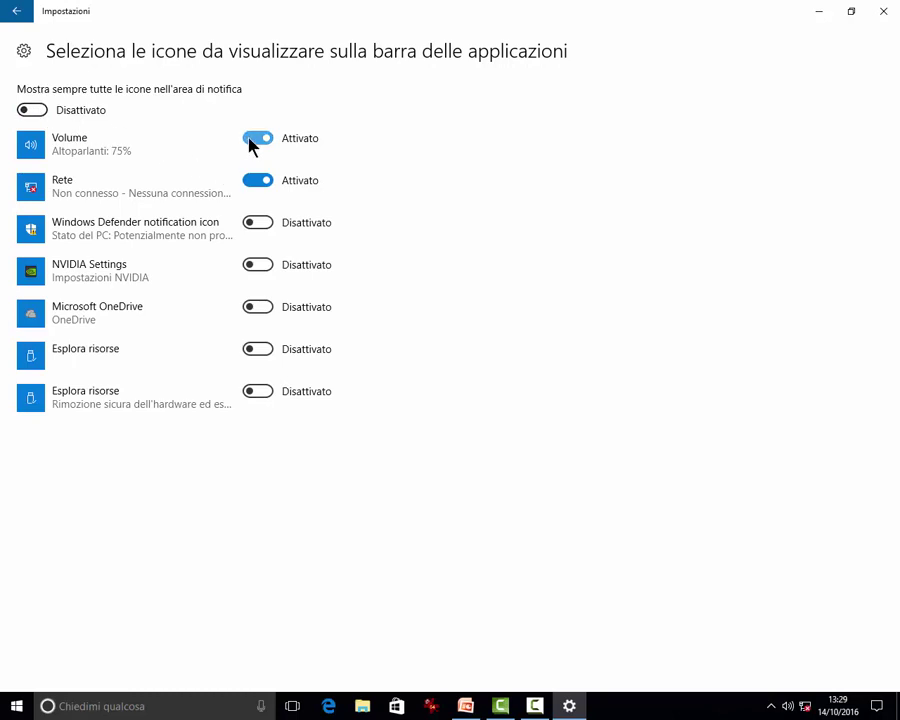
click(250, 142)
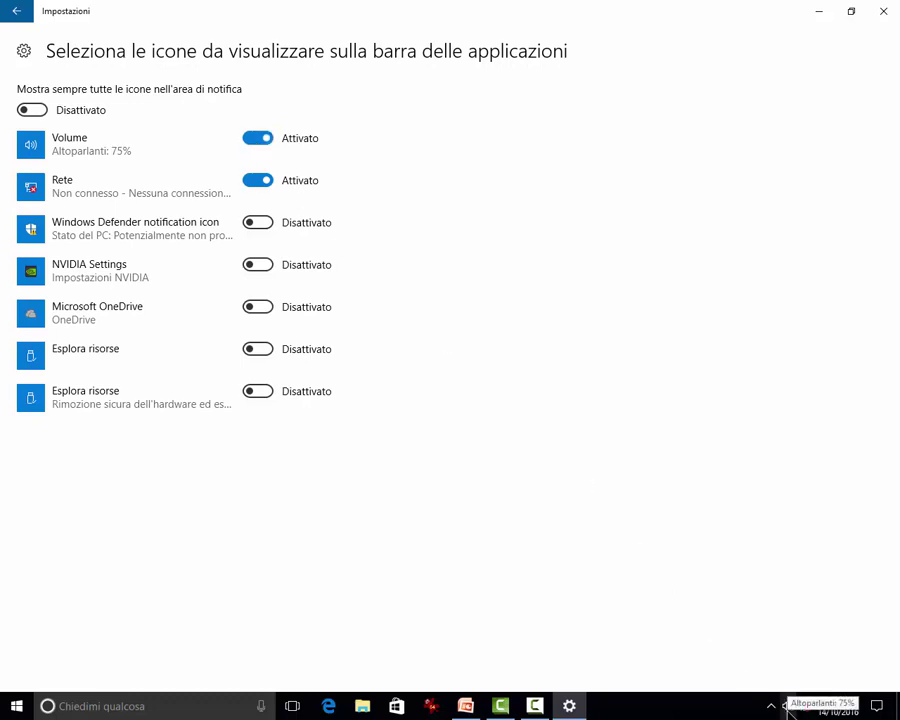
click(256, 140)
click(256, 140)
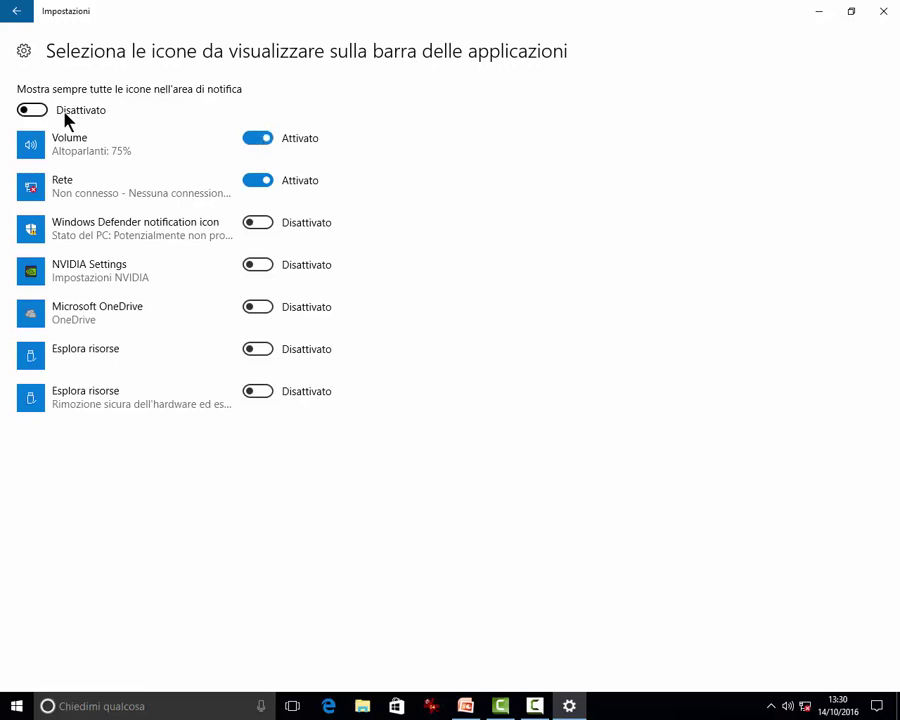
- Turn on always showing all icons in the notification area, then open the settings for turning system icons on or off
click(28, 112)
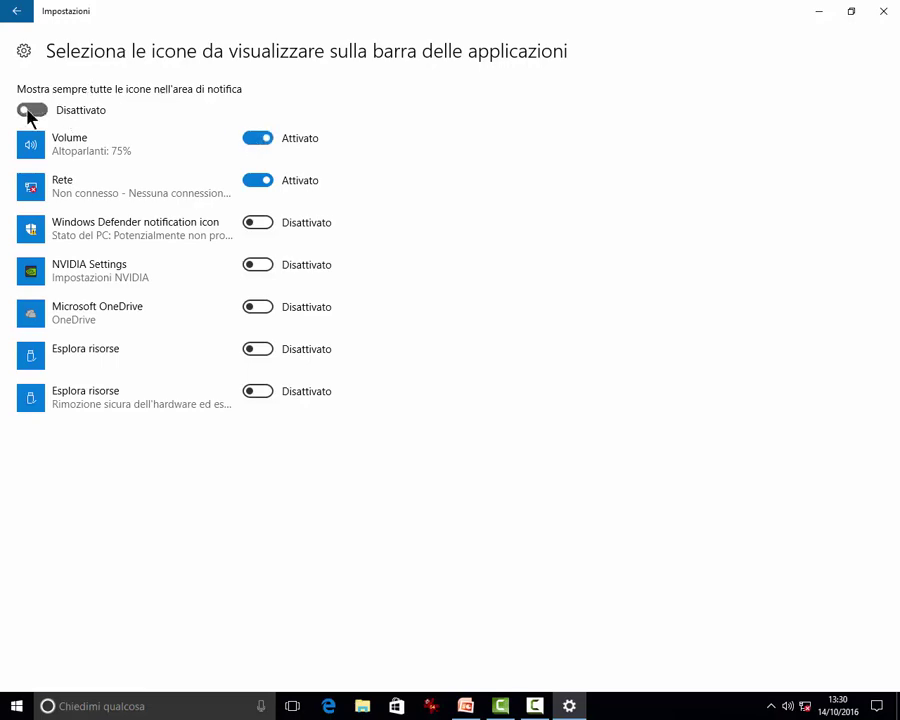
click(16, 12)
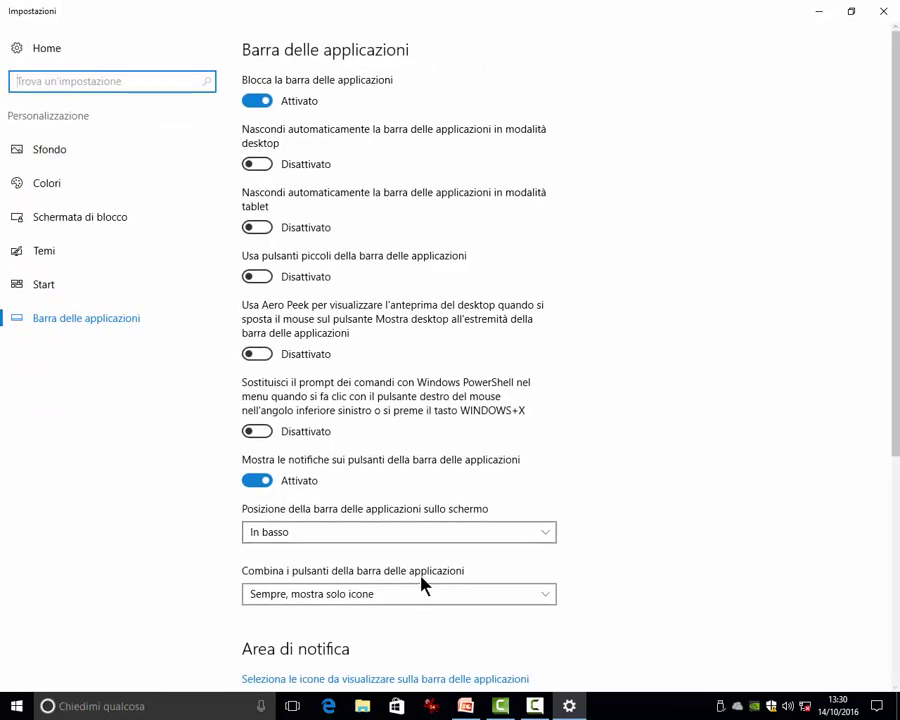
scroll(410, 575, down, 5)
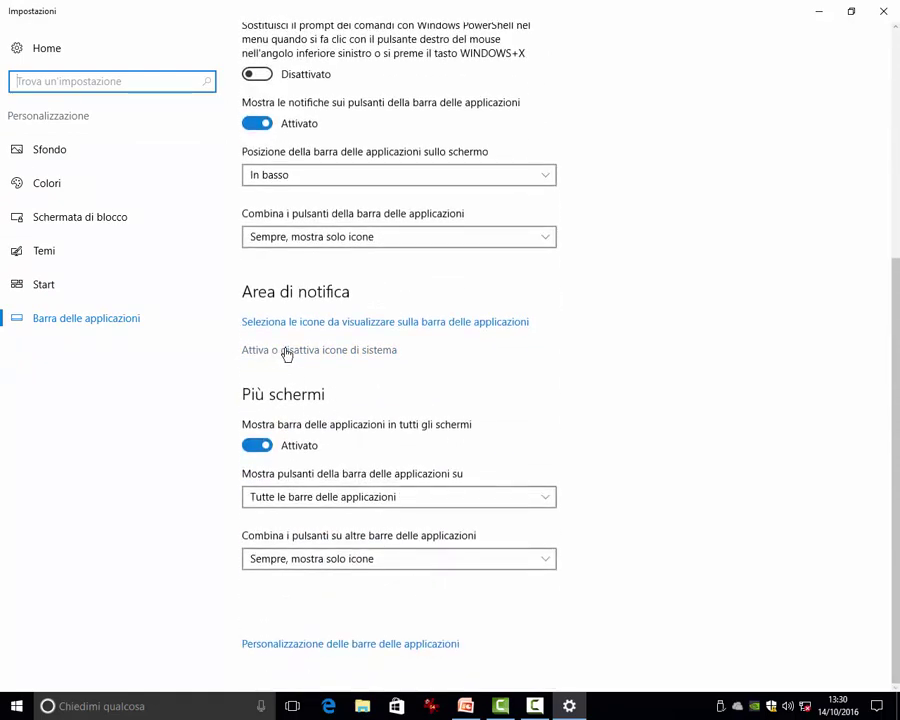
click(287, 352)
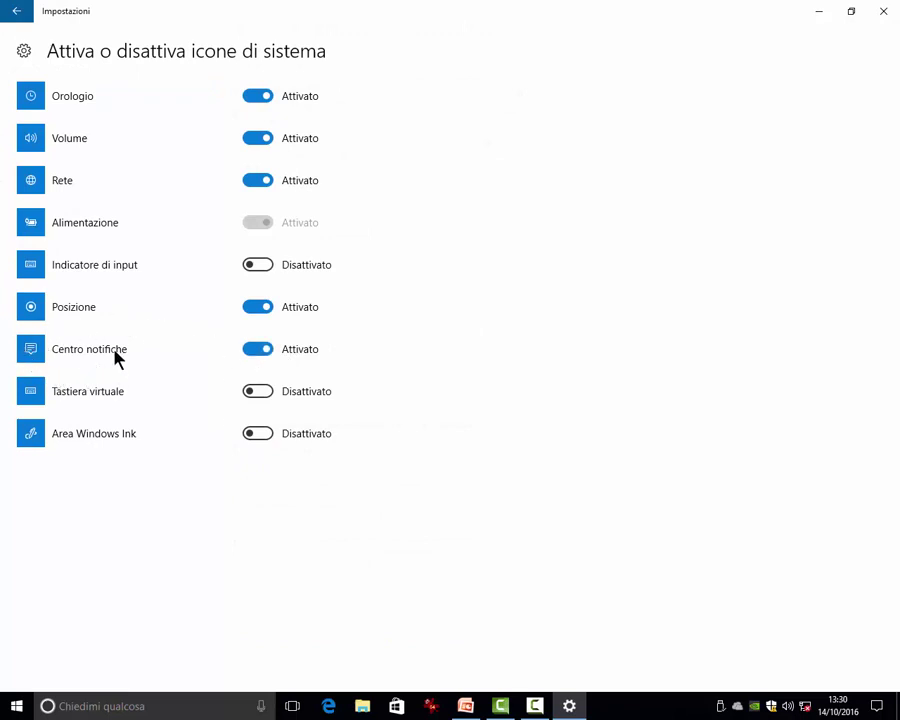
- Try toggling the Centro notifiche, Volume, Orologio, Tastiera virtuale and Area Windows Ink system icons, restoring each one
click(256, 358)
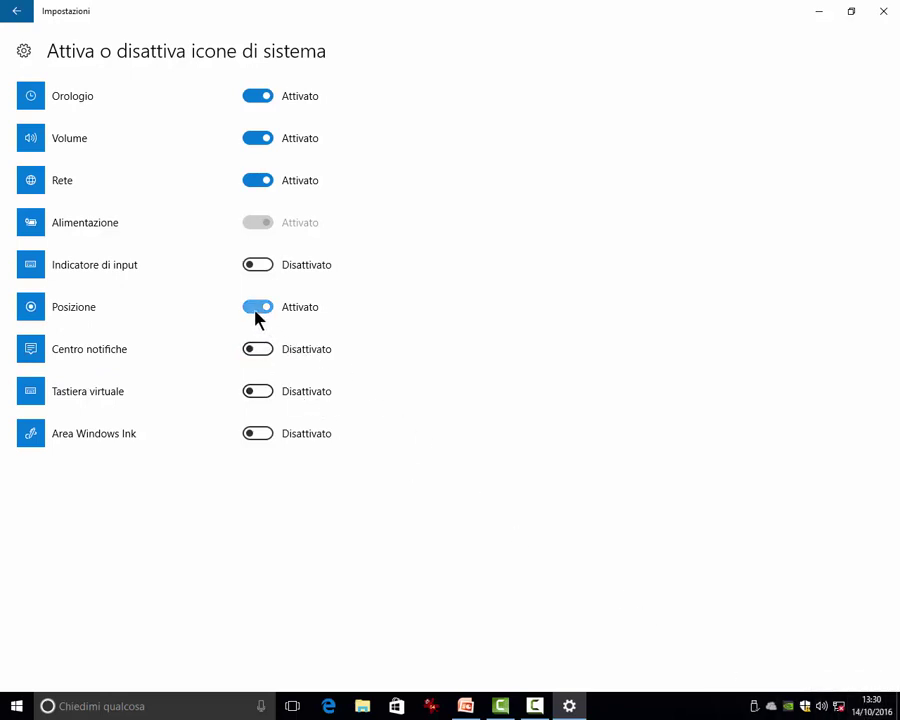
click(264, 349)
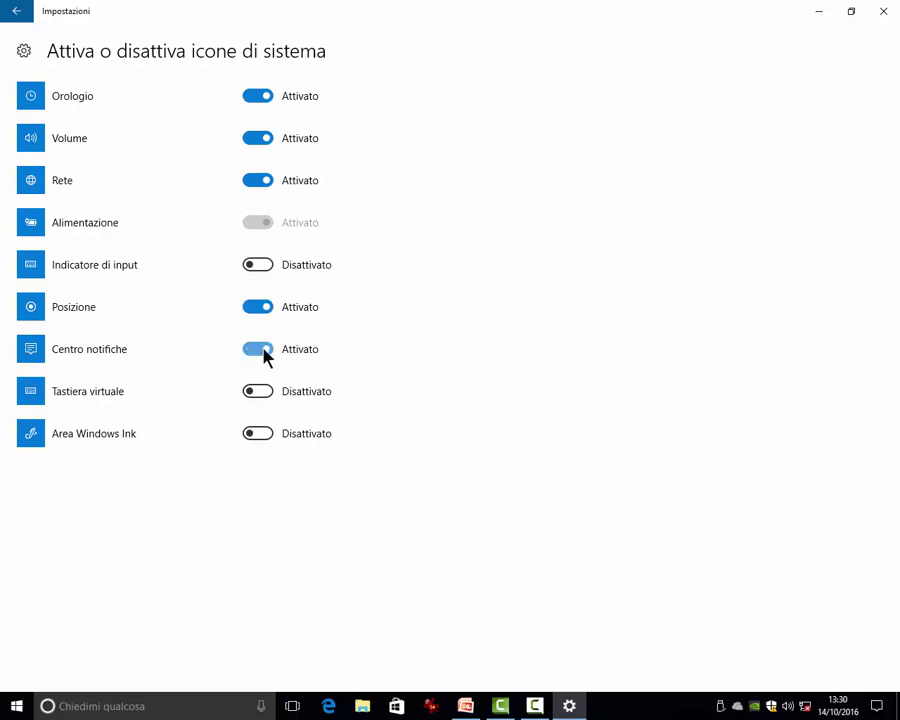
click(257, 144)
click(257, 144)
click(258, 96)
click(258, 96)
click(268, 403)
click(268, 403)
click(266, 436)
click(265, 437)
- Return from the system icons page to the taskbar settings and close the settings window
click(29, 15)
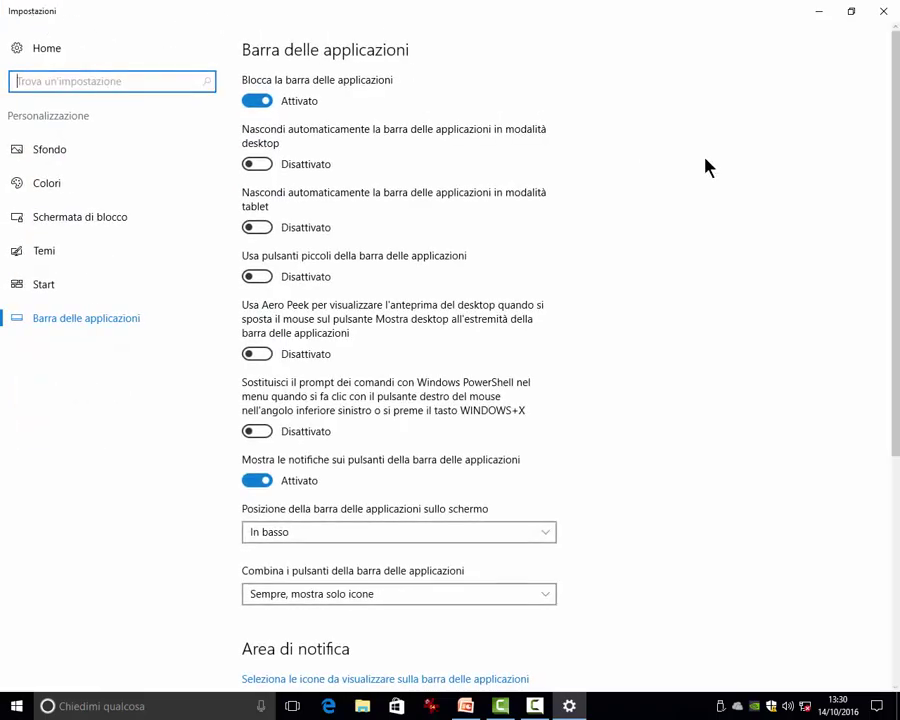
key(alt+F4)
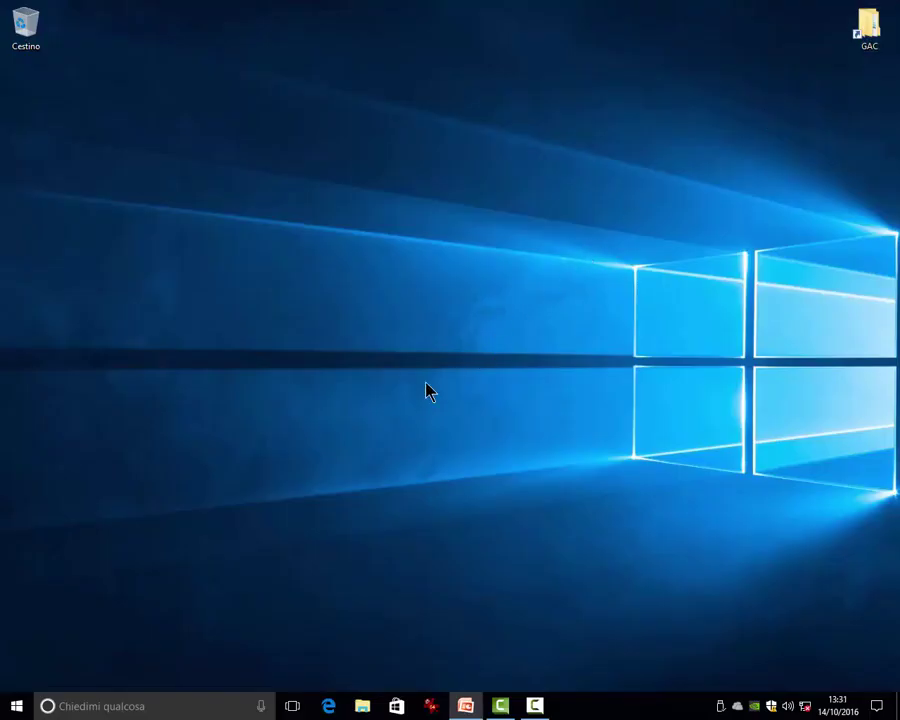